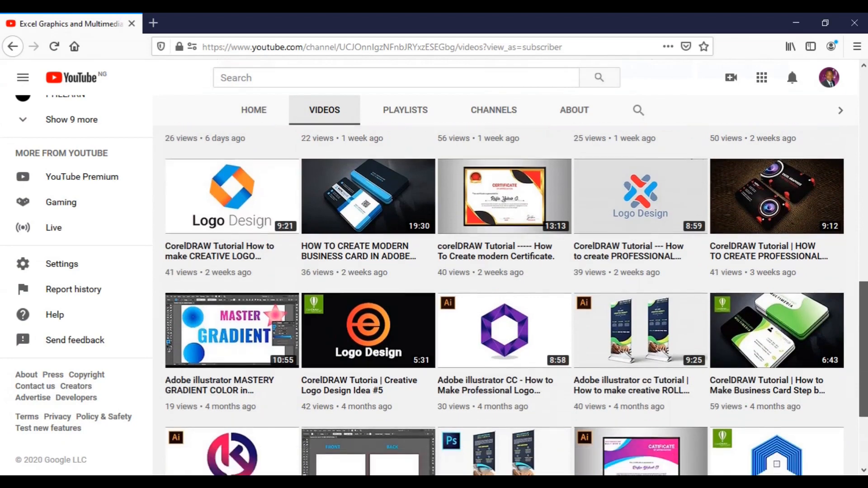
{"action": "scroll", "coordinate": [515, 300], "scroll_direction": "up", "scroll_amount": 2}
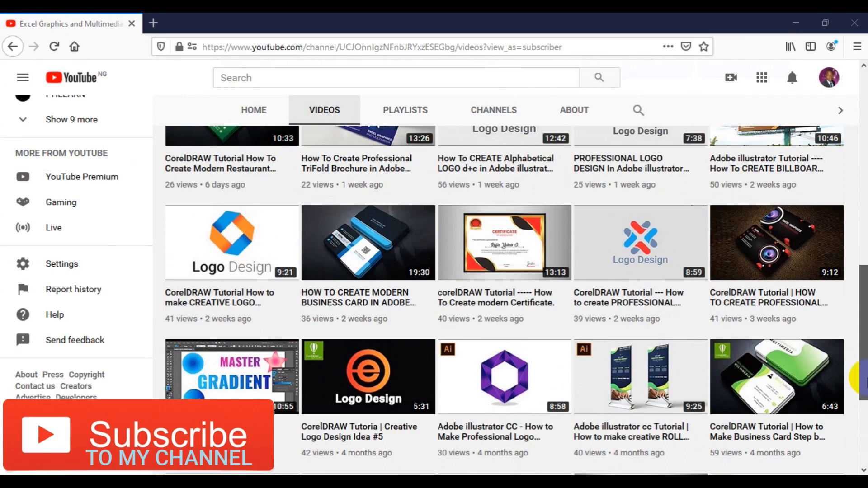
{"action": "left_click_drag", "start_coordinate": [863, 380], "coordinate": [864, 288]}
{"action": "left_click_drag", "start_coordinate": [864, 206], "coordinate": [863, 157]}
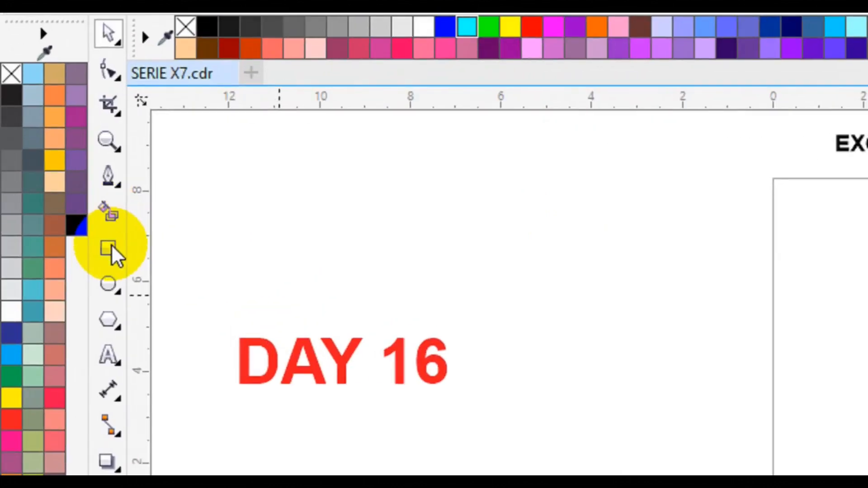
- Draw a circle about 2.95 inches in diameter with the Ellipse tool and centre it on the page
{"action": "left_click", "coordinate": [117, 253]}
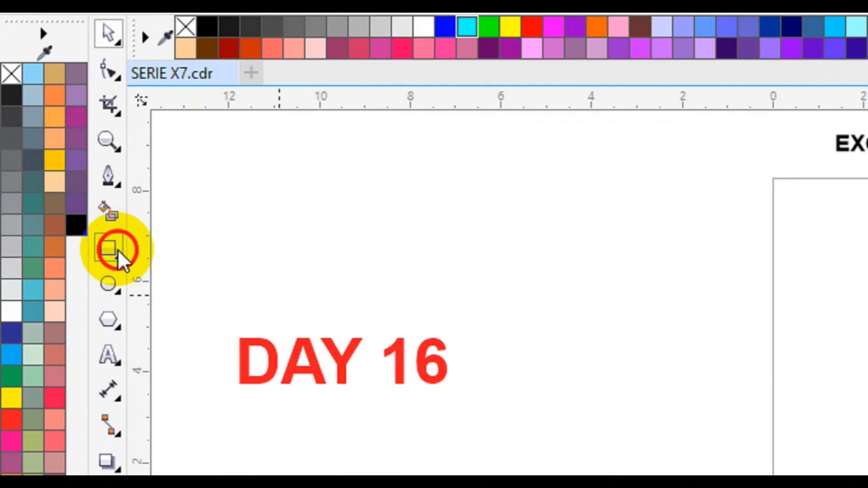
{"action": "left_click", "coordinate": [167, 248]}
{"action": "left_click", "coordinate": [102, 292]}
{"action": "left_click", "coordinate": [101, 292]}
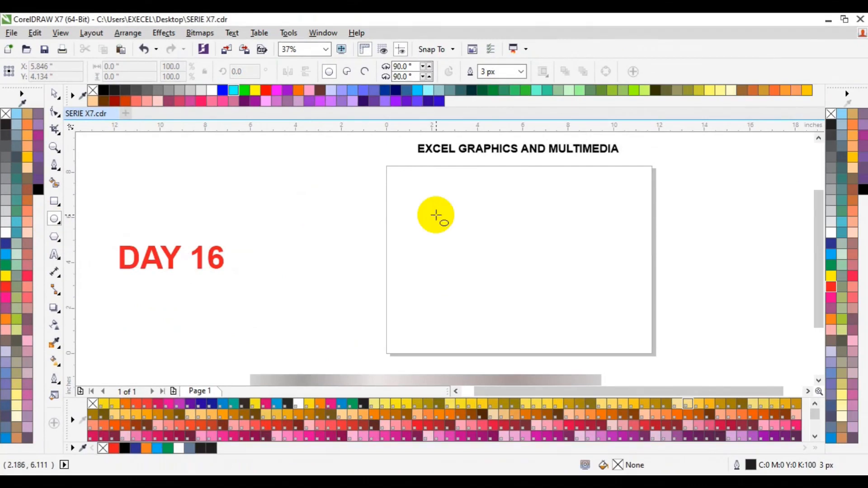
{"action": "left_click_drag", "start_coordinate": [436, 215], "coordinate": [505, 280]}
{"action": "key", "text": "p"}
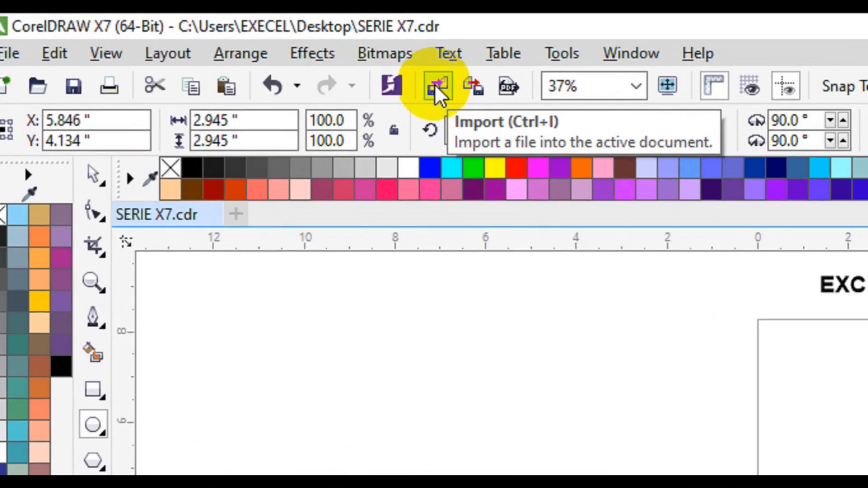
- Import the photo 2871 at about 6.4 by 4.3 inches and place it beside the circle, leaving the circle uncovered
{"action": "left_click", "coordinate": [434, 84]}
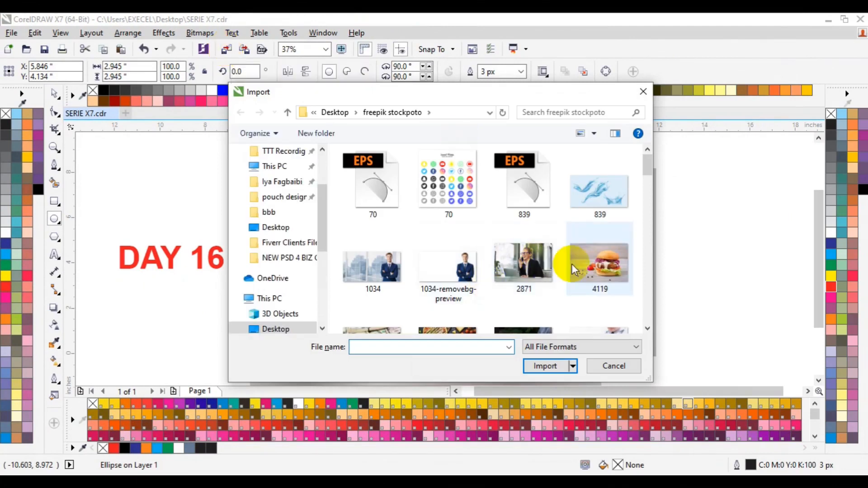
{"action": "mouse_move", "coordinate": [571, 264]}
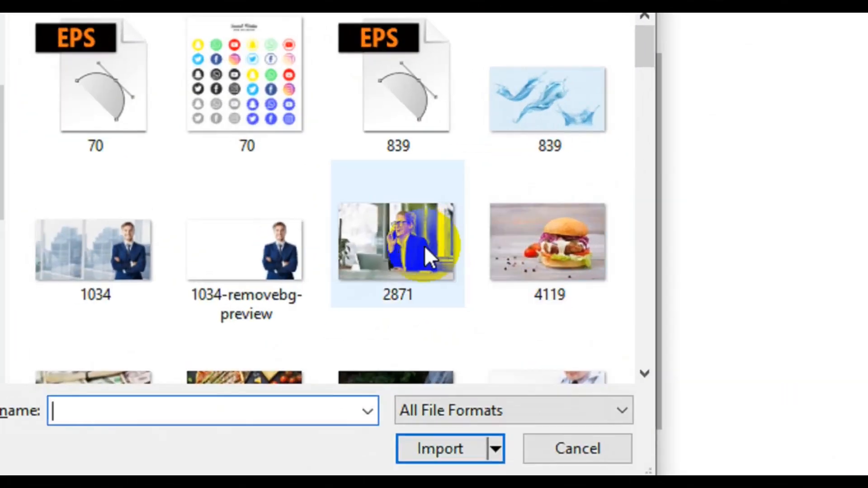
{"action": "left_click", "coordinate": [424, 246]}
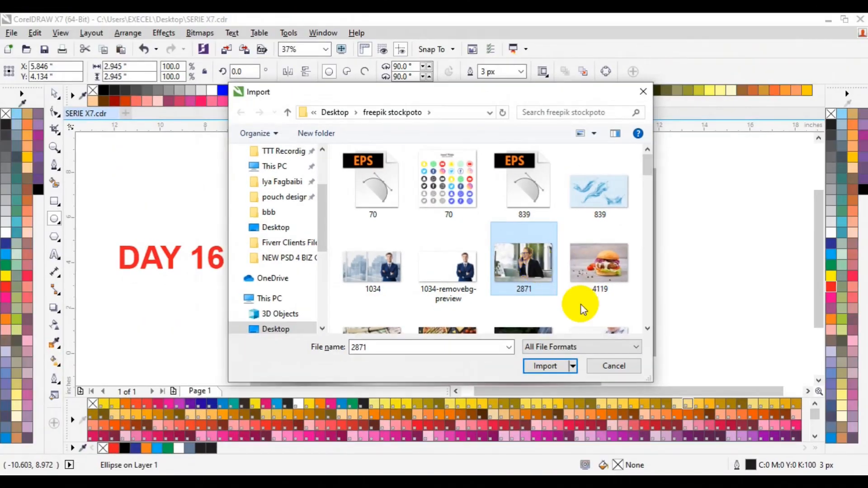
{"action": "left_click", "coordinate": [530, 368]}
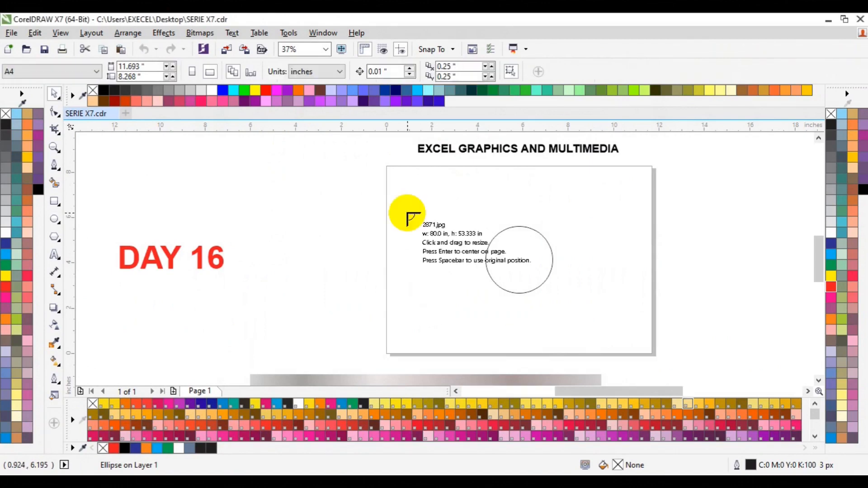
{"action": "left_click_drag", "start_coordinate": [406, 212], "coordinate": [551, 328]}
{"action": "left_click", "coordinate": [424, 277]}
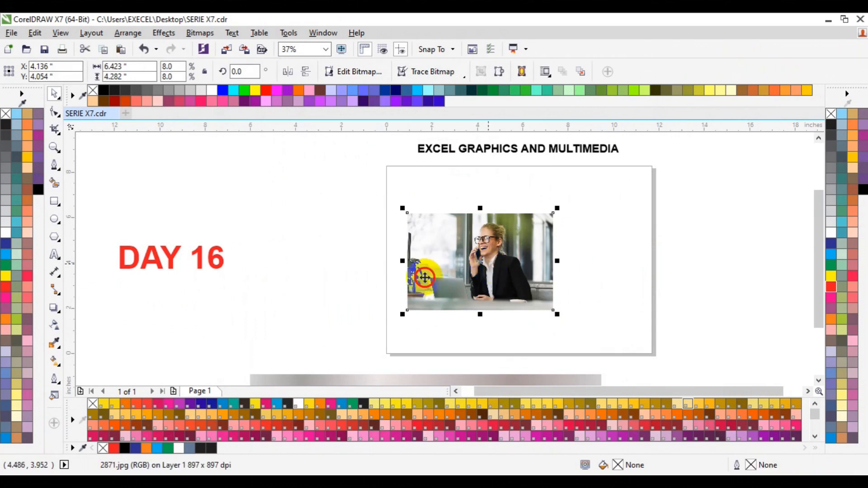
{"action": "left_click_drag", "start_coordinate": [425, 277], "coordinate": [344, 289]}
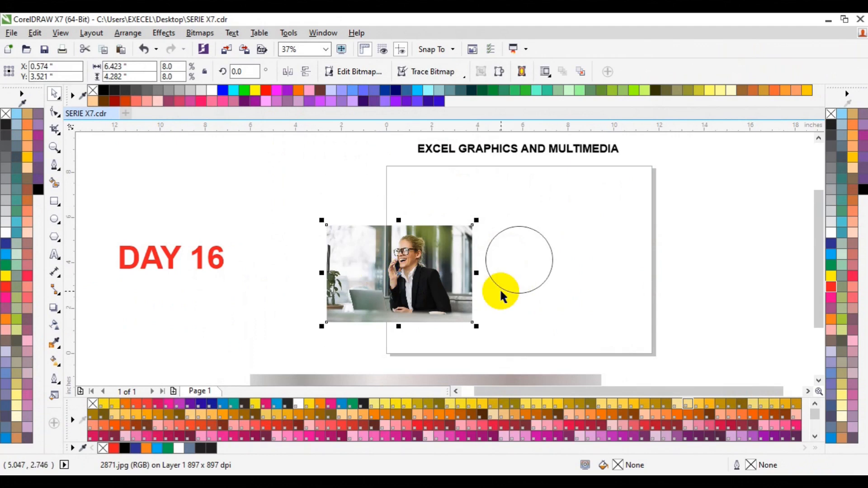
- PowerClip the photo of the woman on the phone inside the circle
{"action": "left_click_drag", "start_coordinate": [507, 284], "coordinate": [395, 283]}
{"action": "left_click", "coordinate": [395, 283]}
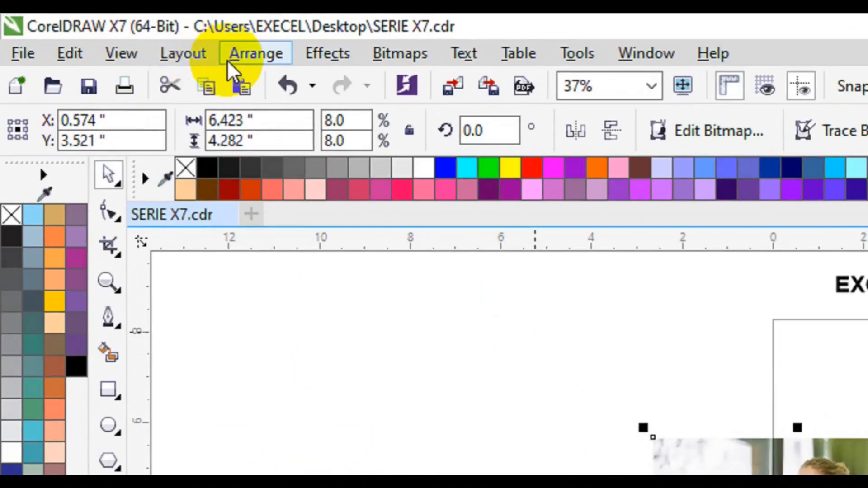
{"action": "left_click", "coordinate": [317, 57]}
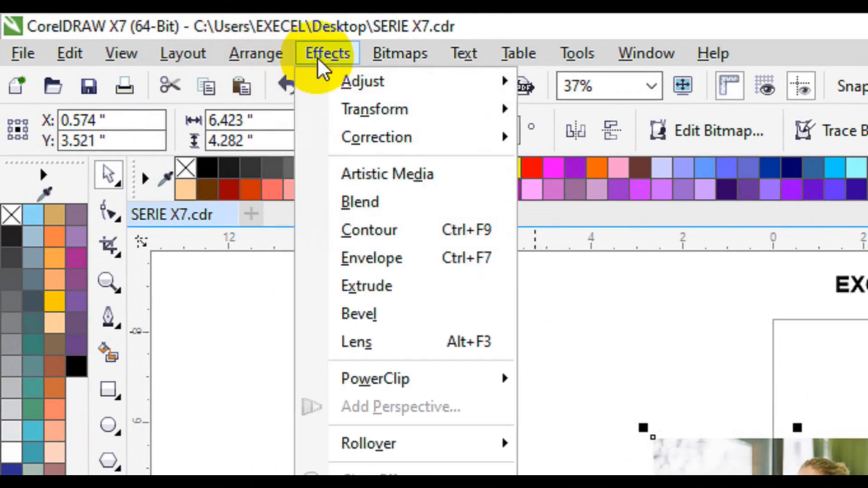
{"action": "mouse_move", "coordinate": [405, 375]}
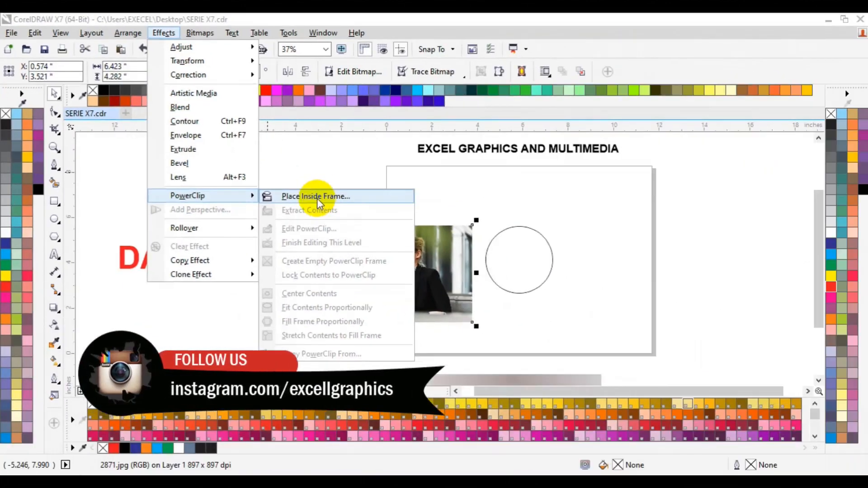
{"action": "left_click", "coordinate": [316, 197]}
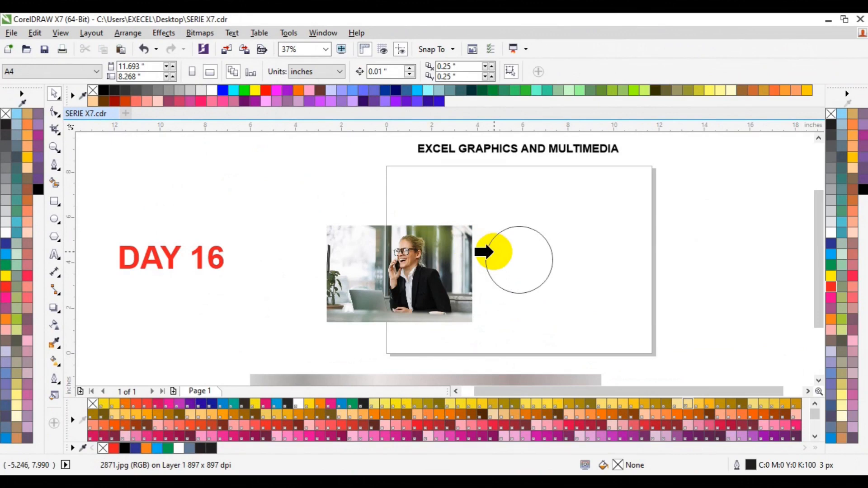
{"action": "left_click", "coordinate": [493, 252]}
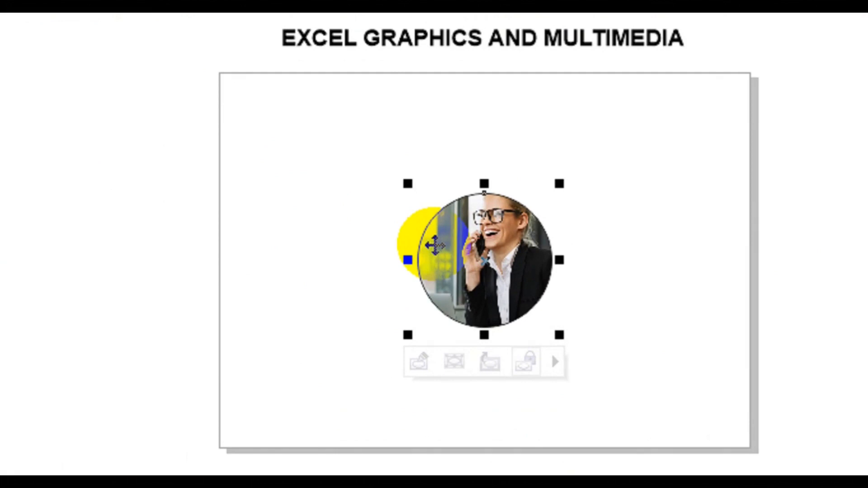
{"action": "left_click_drag", "start_coordinate": [434, 246], "coordinate": [434, 249]}
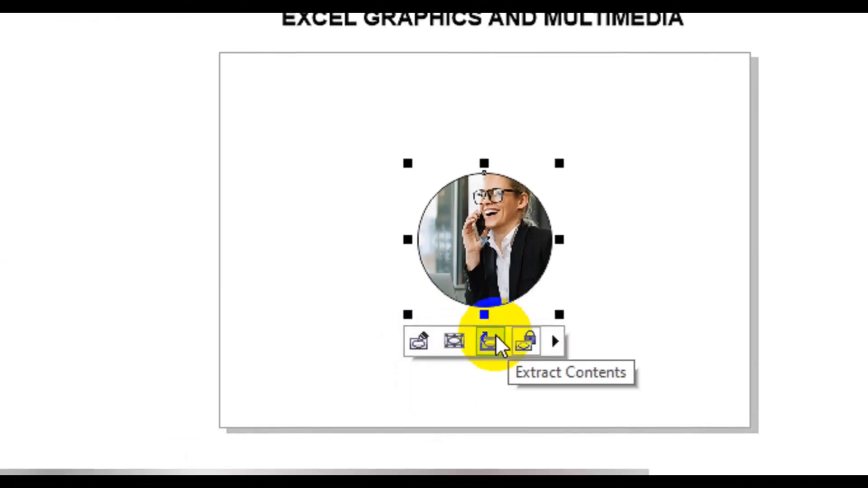
- Edit the circle's PowerClip contents, shrinking and shifting the photo so the woman's head and shoulders fit the frame, and finish editing
{"action": "left_click", "coordinate": [418, 343]}
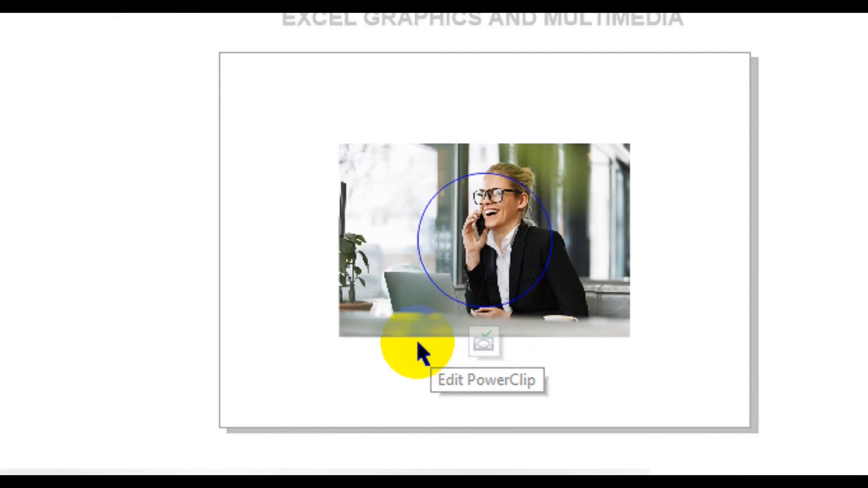
{"action": "left_click", "coordinate": [392, 299]}
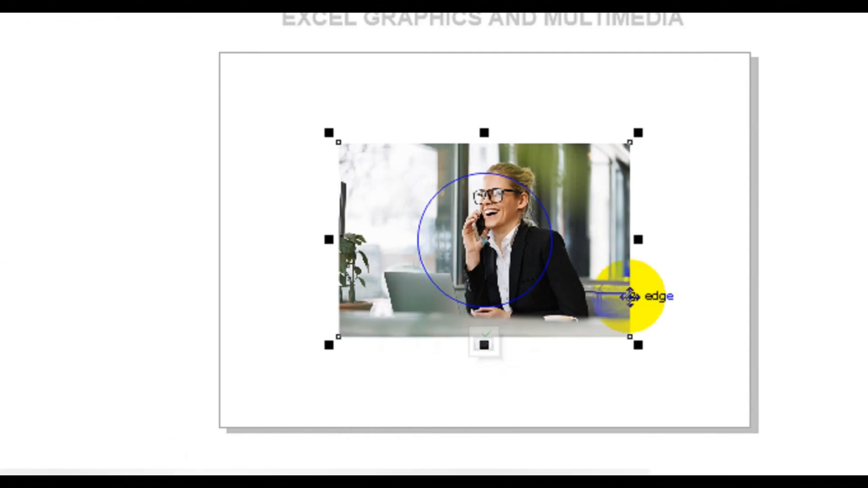
{"action": "left_click_drag", "start_coordinate": [639, 348], "coordinate": [624, 335]}
{"action": "left_click", "coordinate": [492, 271]}
{"action": "left_click_drag", "start_coordinate": [498, 271], "coordinate": [487, 283]}
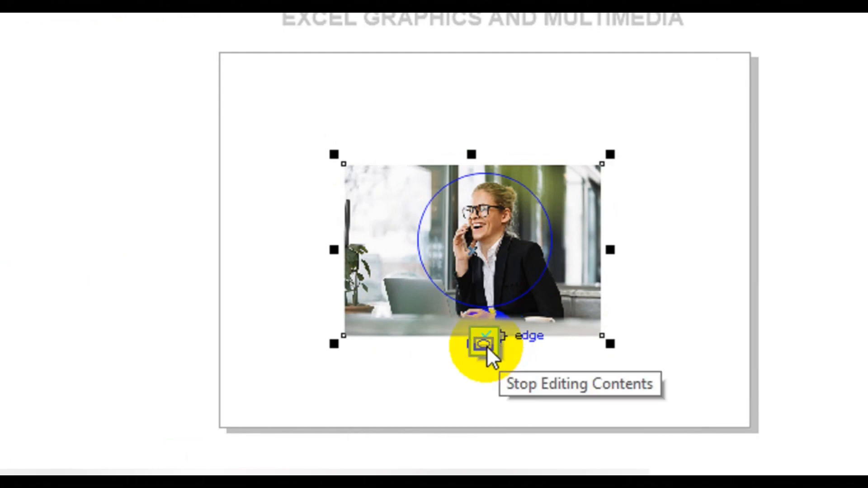
{"action": "left_click", "coordinate": [483, 346]}
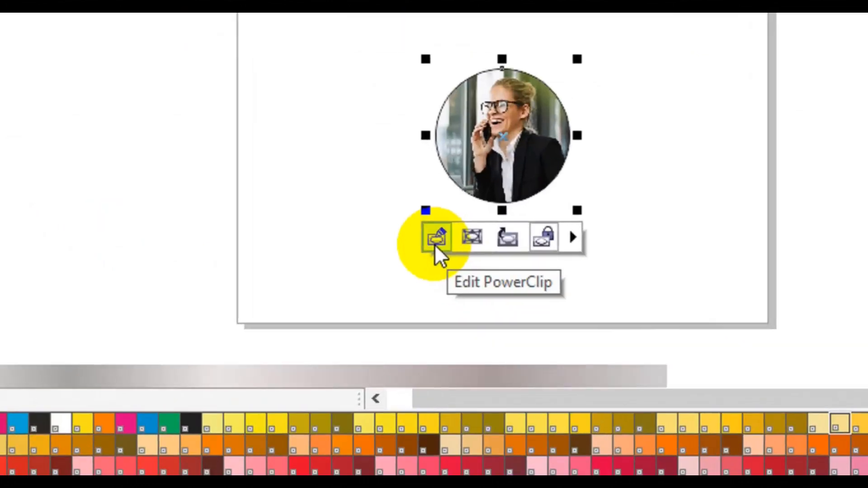
- Delete the photo from the circle's PowerClip contents and finish editing, leaving an empty frame
{"action": "left_click", "coordinate": [435, 244]}
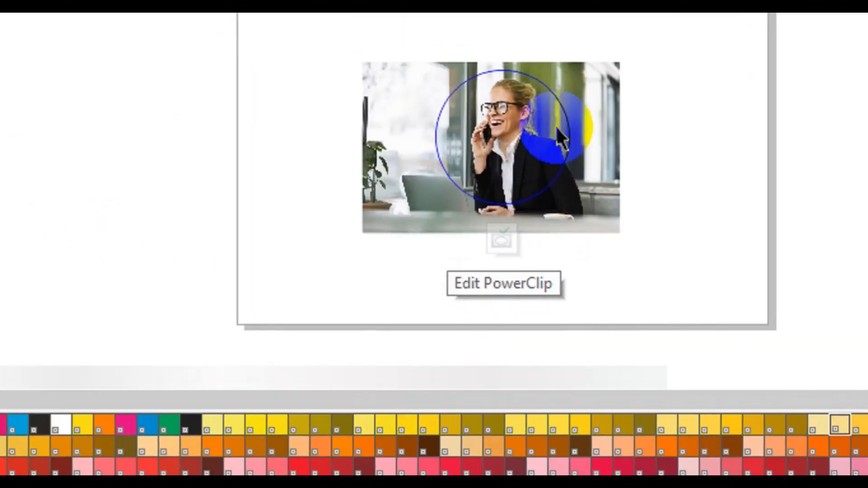
{"action": "left_click", "coordinate": [479, 148]}
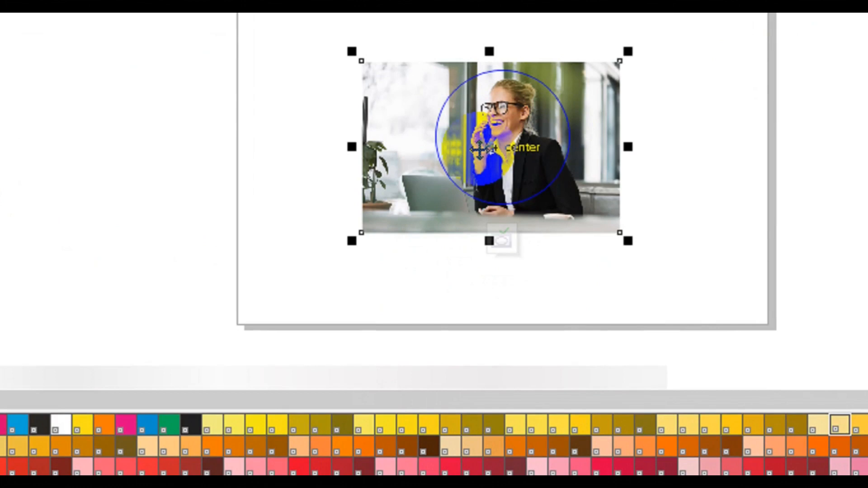
{"action": "key", "text": "Delete"}
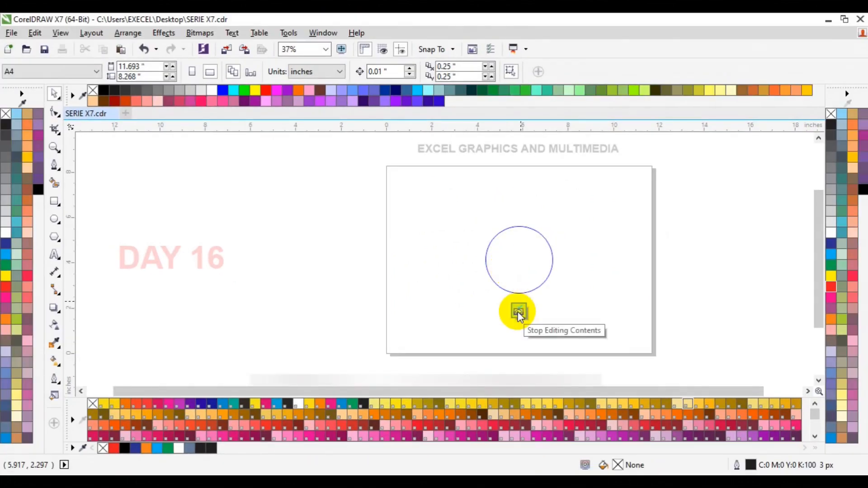
{"action": "left_click", "coordinate": [518, 312]}
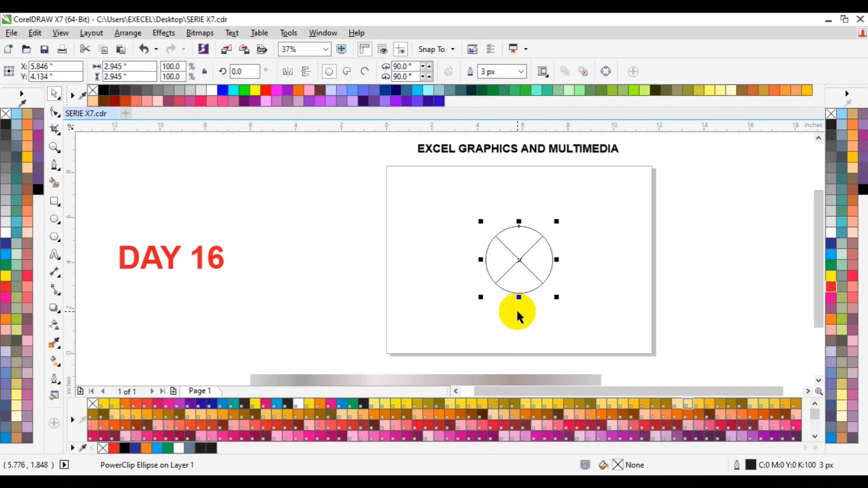
- Import the photo 14306 beside the empty circle frame and enlarge it to about 4.7 by 3.1 inches
{"action": "left_click", "coordinate": [221, 50]}
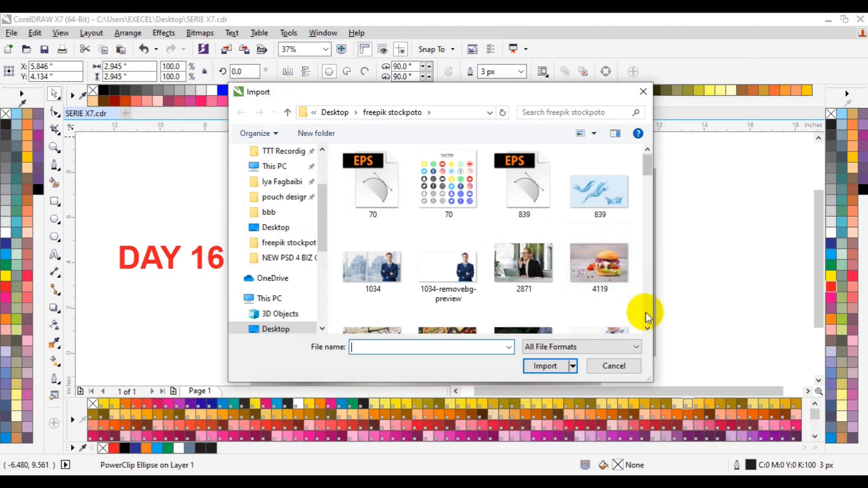
{"action": "scroll", "coordinate": [646, 312], "scroll_direction": "down", "scroll_amount": 6}
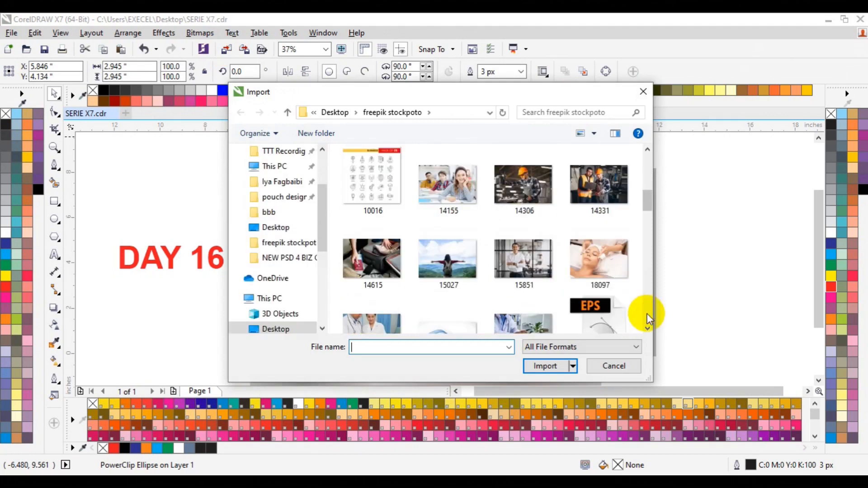
{"action": "left_click", "coordinate": [524, 199]}
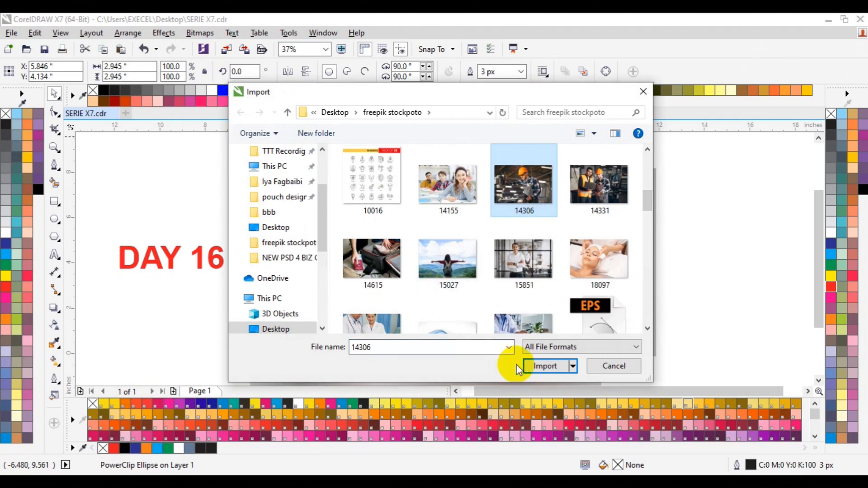
{"action": "left_click", "coordinate": [536, 368]}
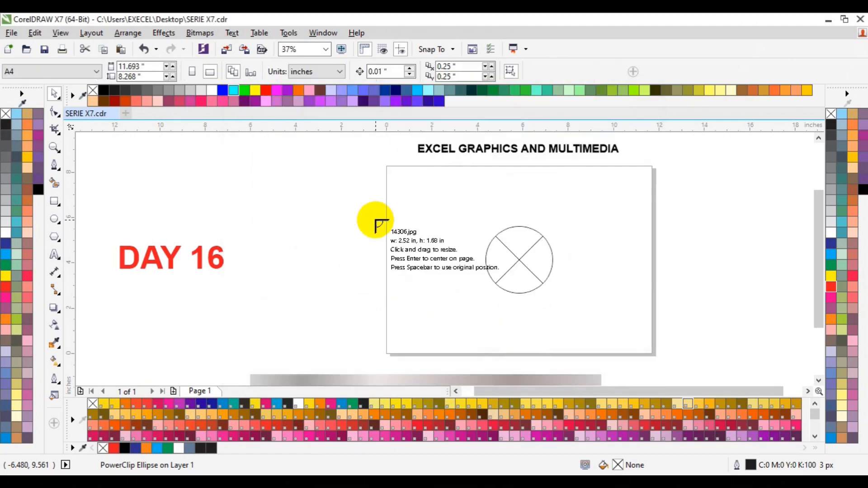
{"action": "left_click", "coordinate": [455, 319]}
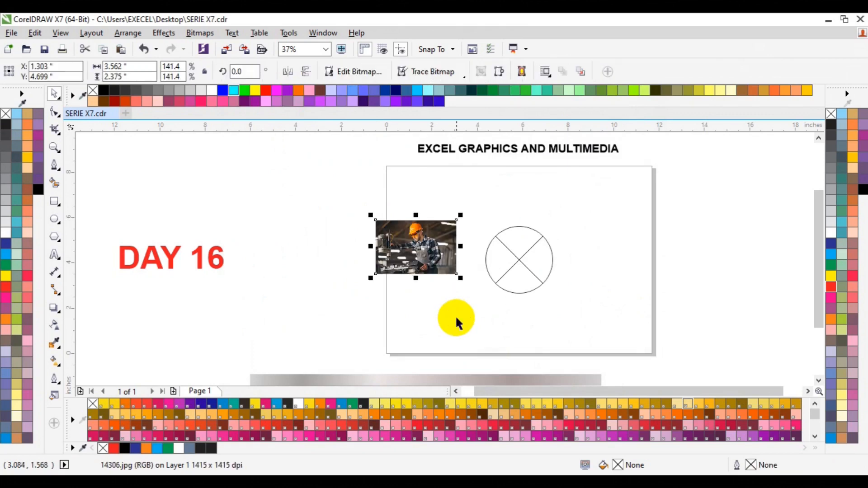
{"action": "left_click_drag", "start_coordinate": [465, 284], "coordinate": [473, 293]}
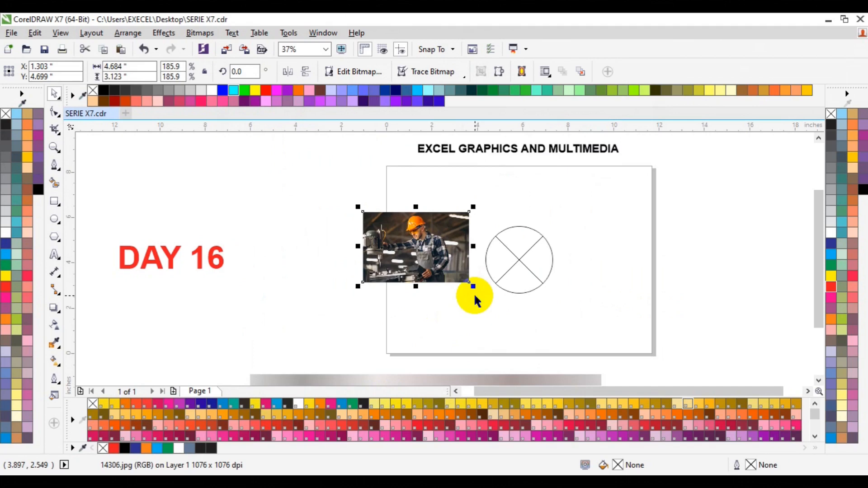
- PowerClip the photo of the worker in the orange helmet inside the circle frame and deselect it
{"action": "left_click", "coordinate": [160, 33]}
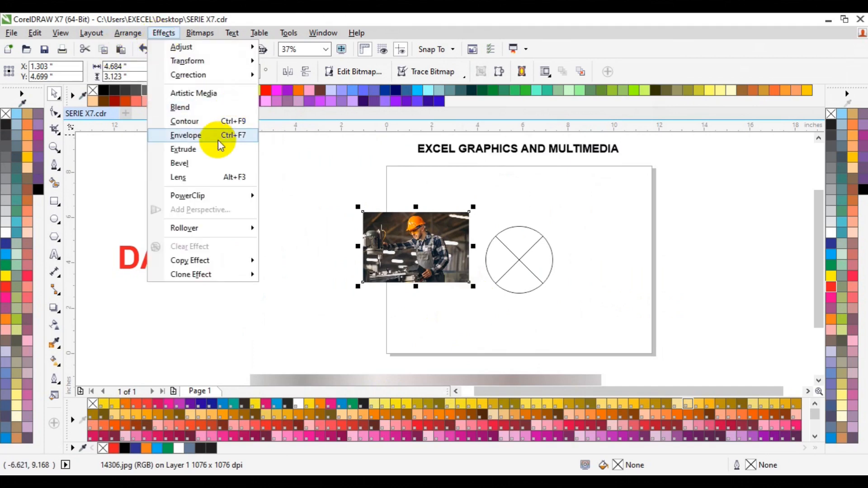
{"action": "mouse_move", "coordinate": [206, 193]}
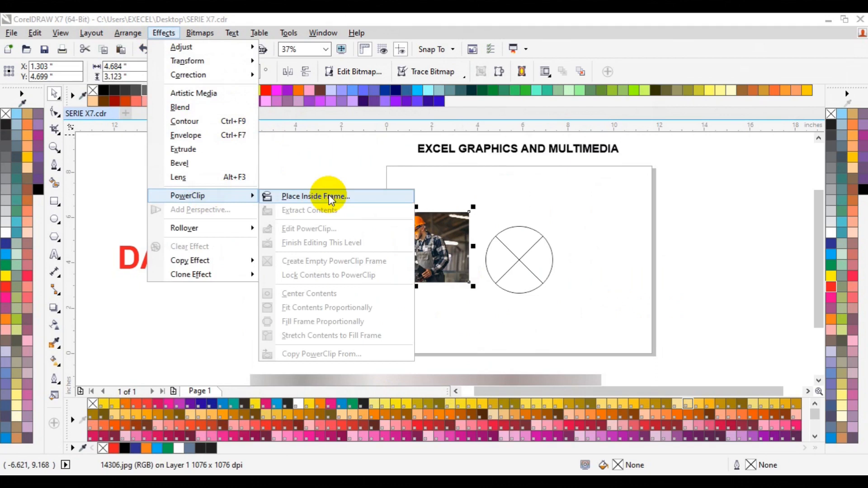
{"action": "left_click", "coordinate": [332, 195]}
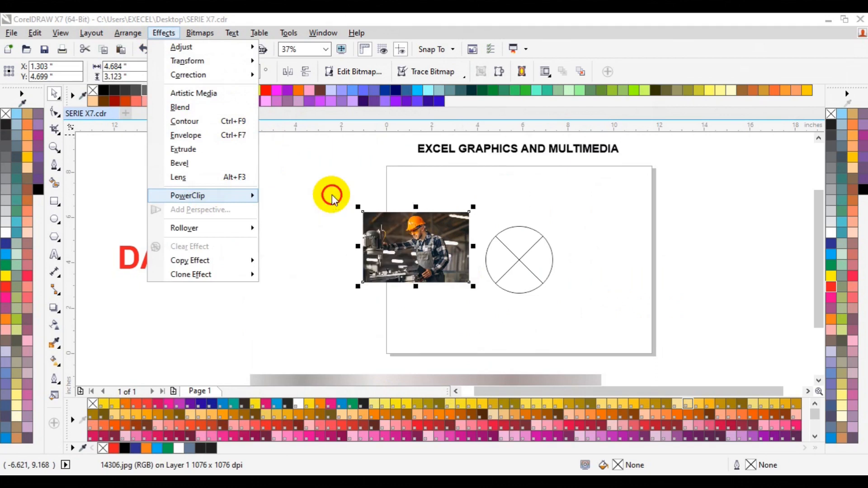
{"action": "left_click", "coordinate": [504, 260]}
{"action": "left_click", "coordinate": [632, 247]}
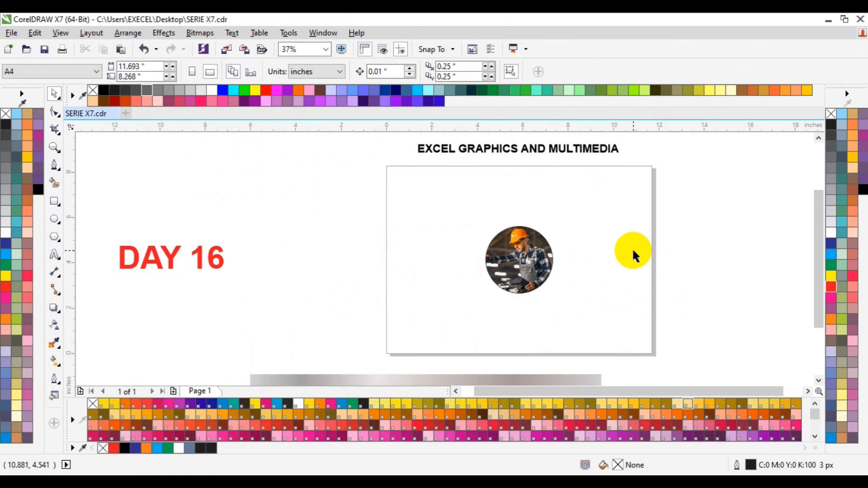
- Color the outline of the circle containing the worker photo dark blue (C:100 M:100 Y:0 K:0) and set its width to 25 px
{"action": "left_click", "coordinate": [519, 252]}
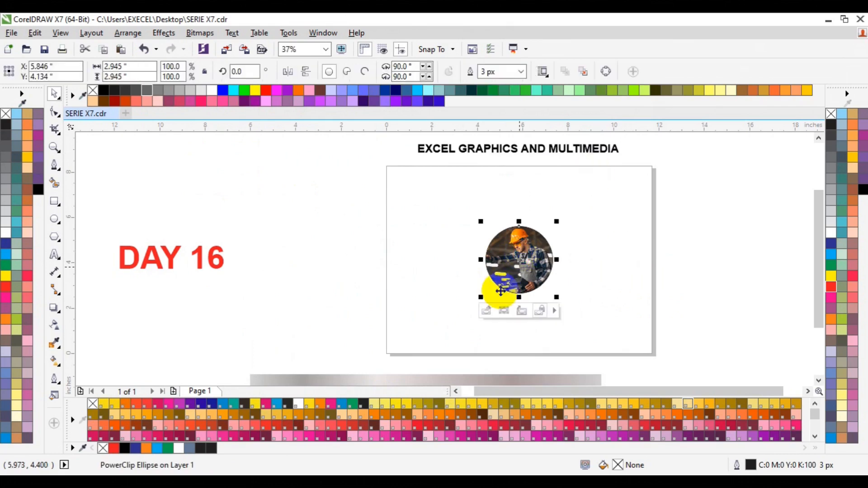
{"action": "right_click", "coordinate": [832, 244]}
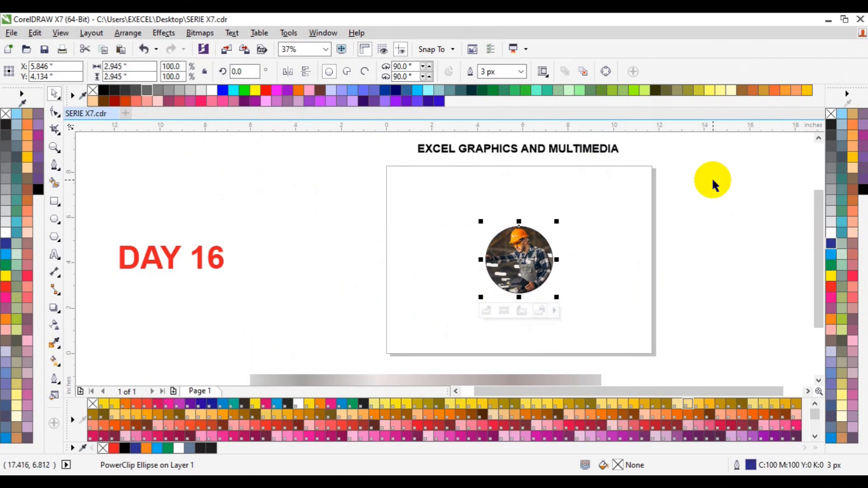
{"action": "left_click", "coordinate": [521, 71]}
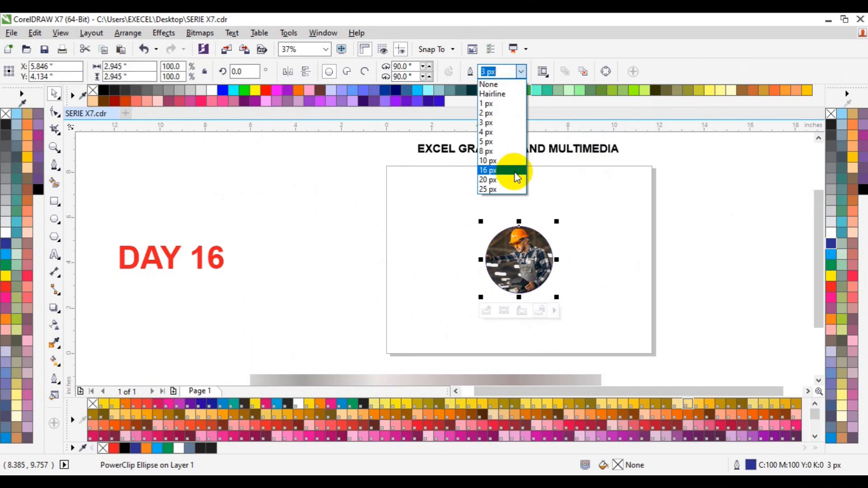
{"action": "left_click", "coordinate": [515, 172]}
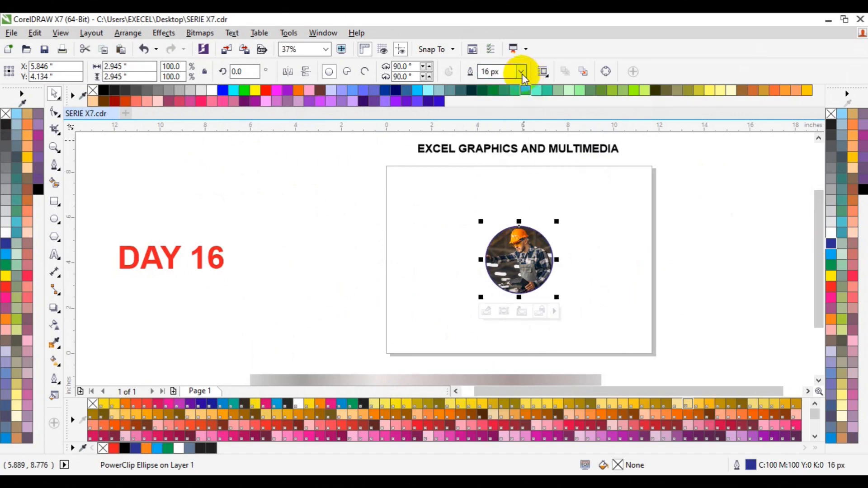
{"action": "left_click", "coordinate": [521, 72]}
{"action": "left_click", "coordinate": [511, 190]}
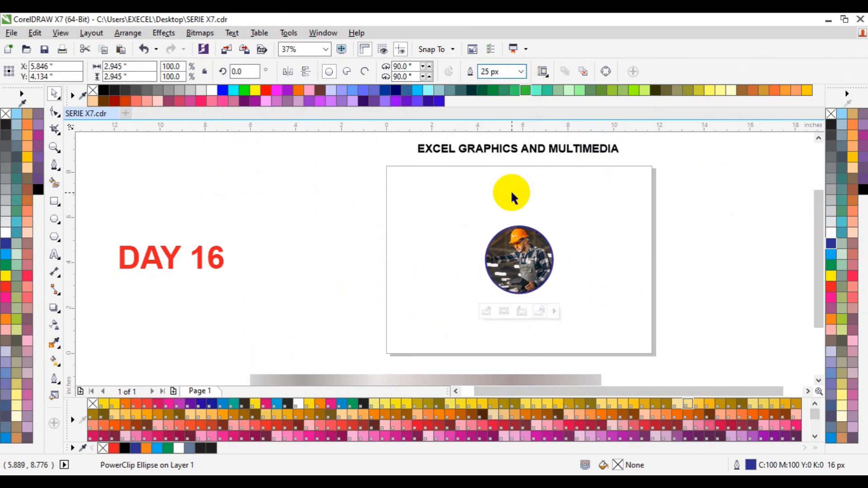
- Thicken the photo circle's outline to a custom width of 40 px and deselect the circle
{"action": "left_click", "coordinate": [489, 71]}
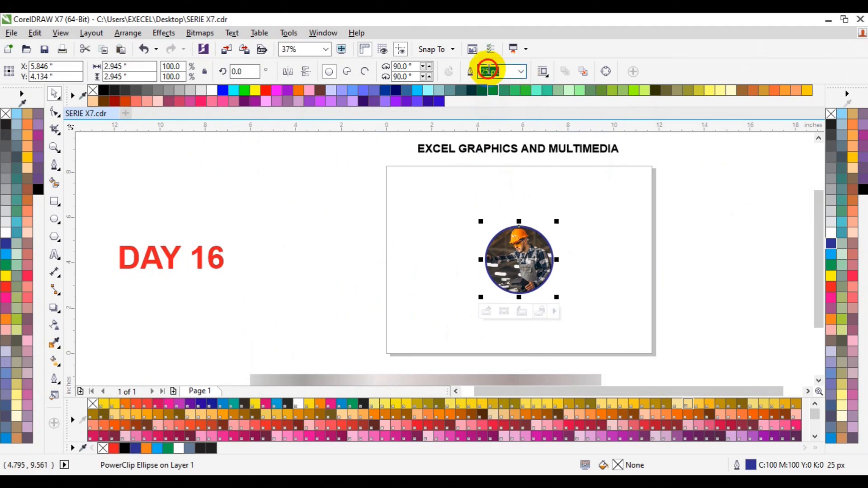
{"action": "type", "text": "4"}
{"action": "key", "text": "Return"}
{"action": "left_click", "coordinate": [487, 70]}
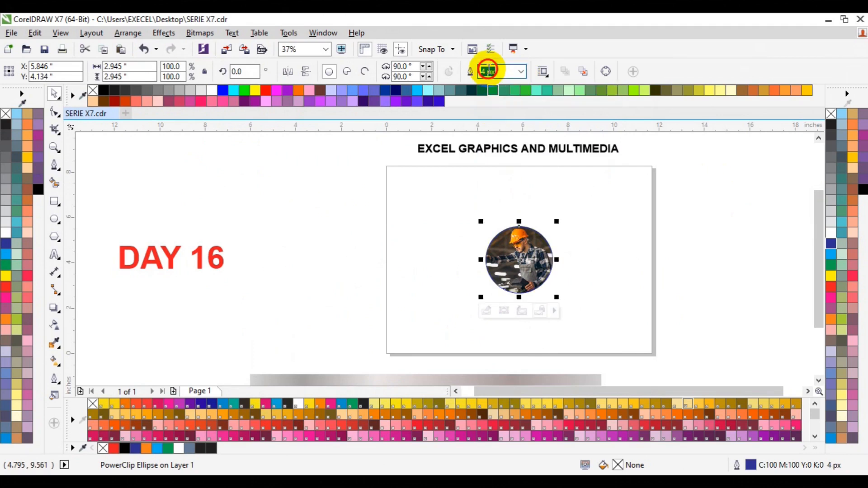
{"action": "left_click", "coordinate": [487, 70]}
{"action": "type", "text": "0"}
{"action": "key", "text": "Return"}
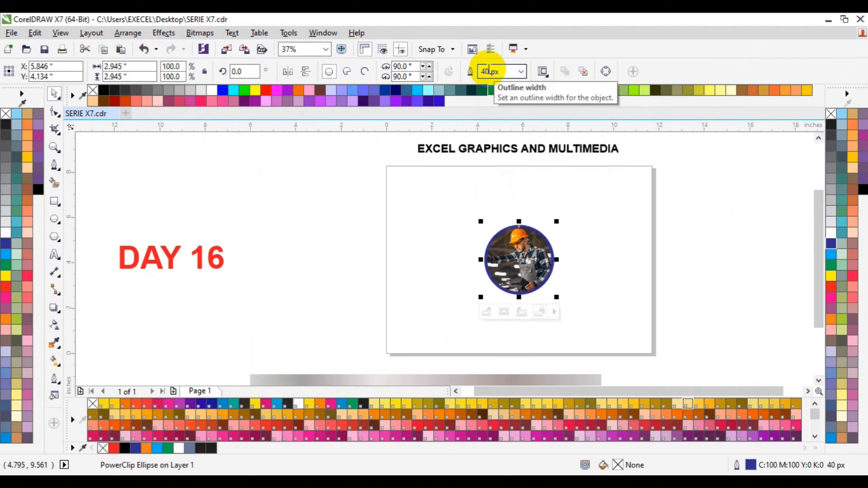
{"action": "left_click", "coordinate": [346, 245]}
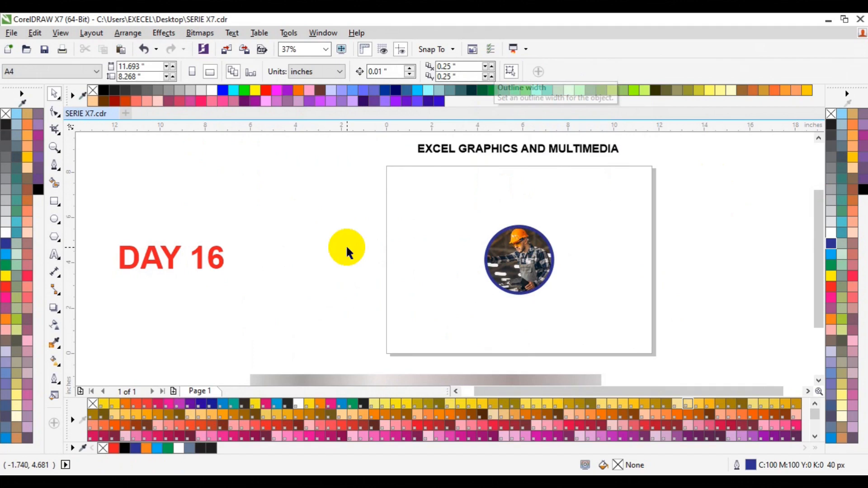
- Delete the circle with its clipped worker photo from the page
{"action": "left_click", "coordinate": [498, 256]}
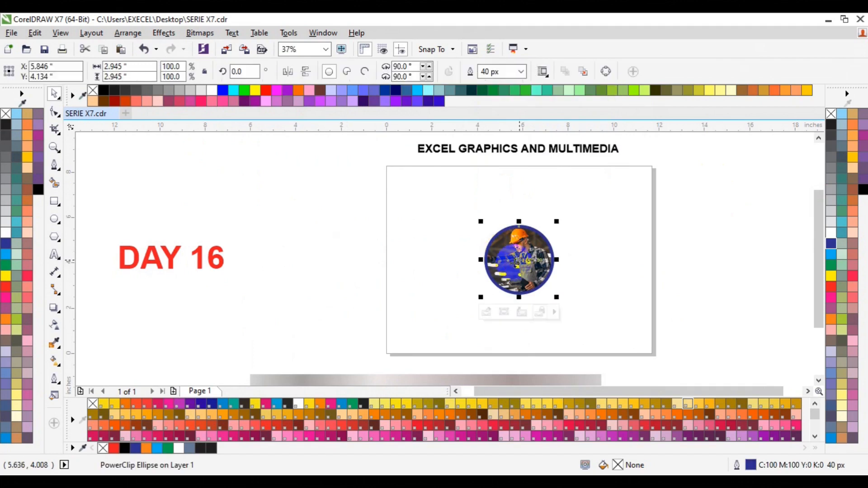
{"action": "key", "text": "Delete"}
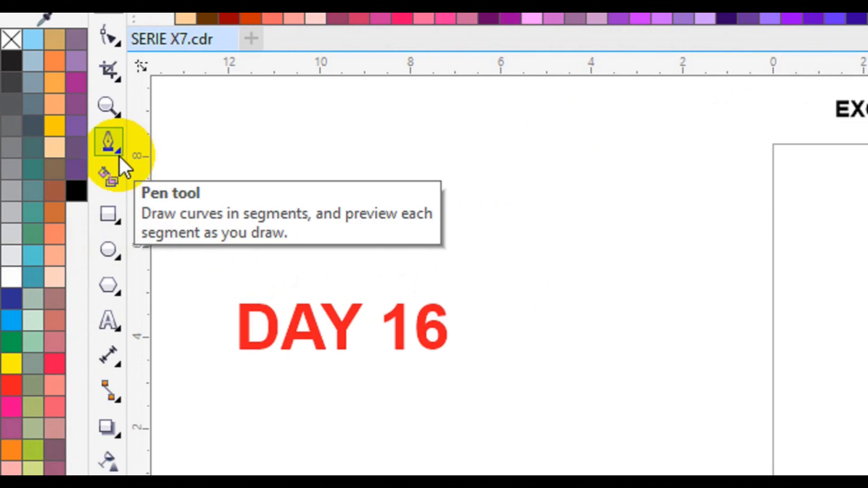
- Activate the Artistic Media tool in Preset mode with the preset stroke that tapers at both ends and pinches in the middle
{"action": "left_click", "coordinate": [118, 154]}
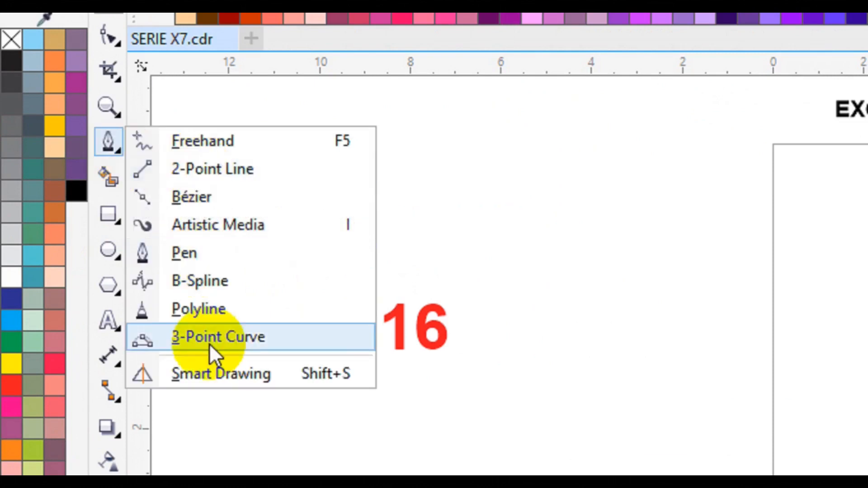
{"action": "left_click", "coordinate": [212, 232]}
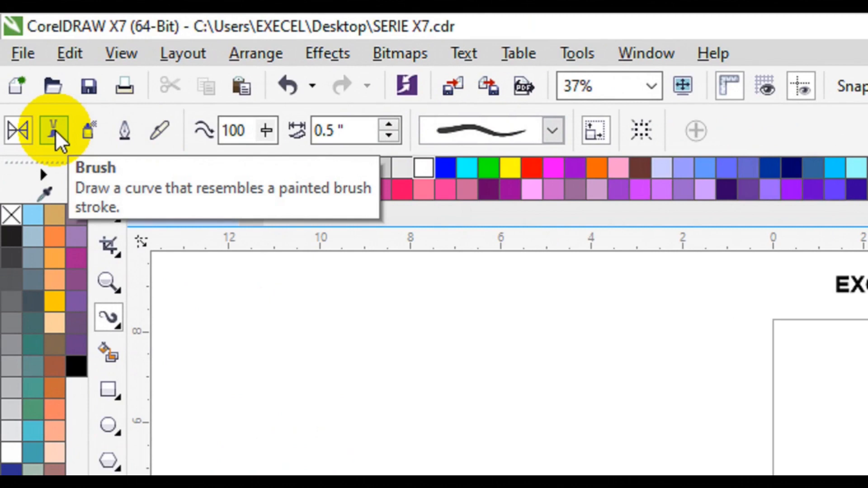
{"action": "left_click", "coordinate": [55, 129]}
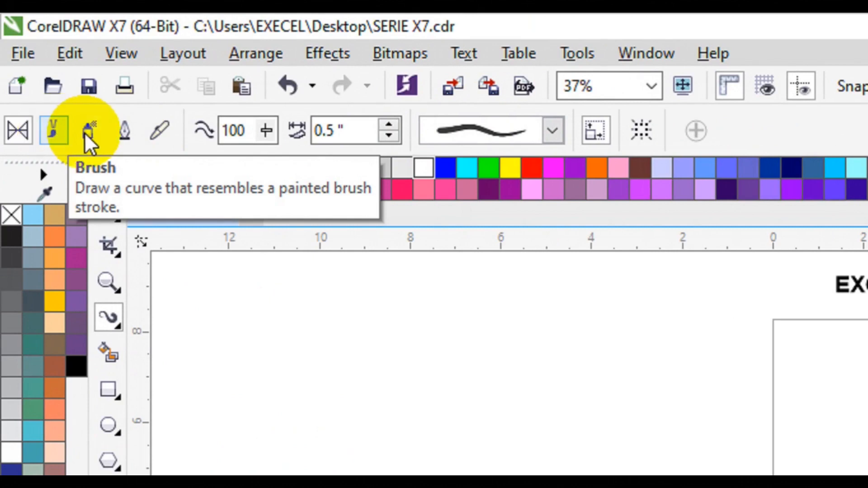
{"action": "left_click", "coordinate": [84, 132]}
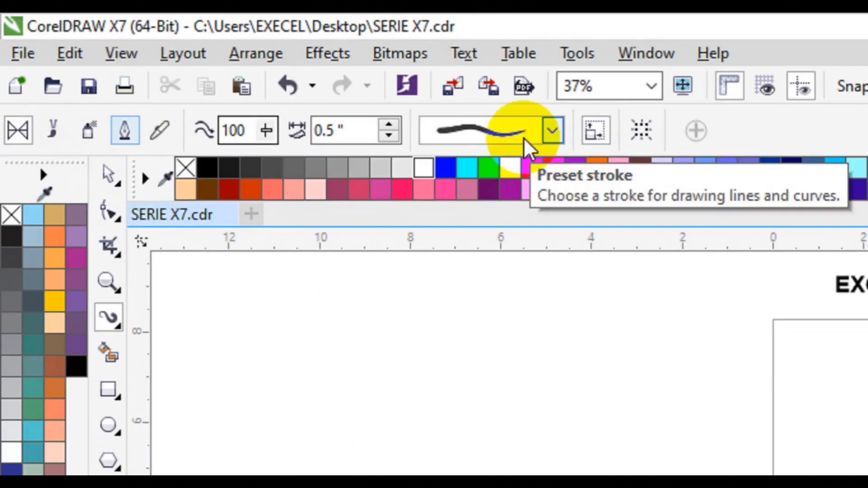
{"action": "left_click", "coordinate": [552, 131]}
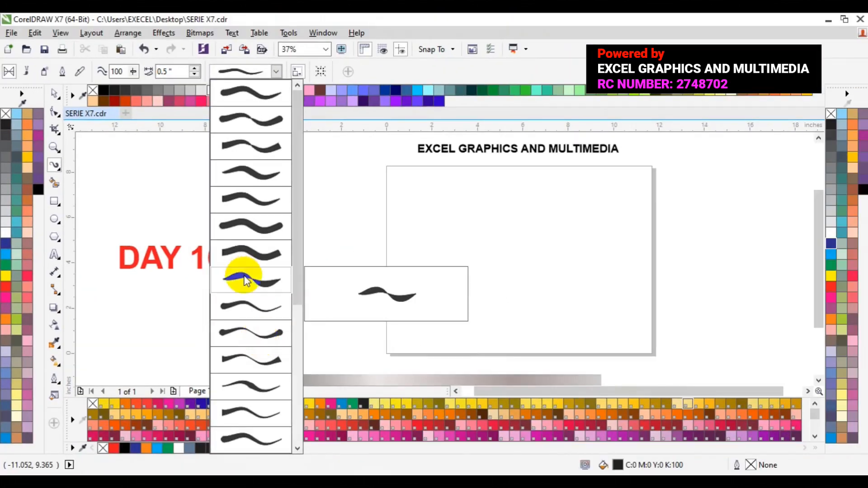
{"action": "left_click", "coordinate": [244, 280]}
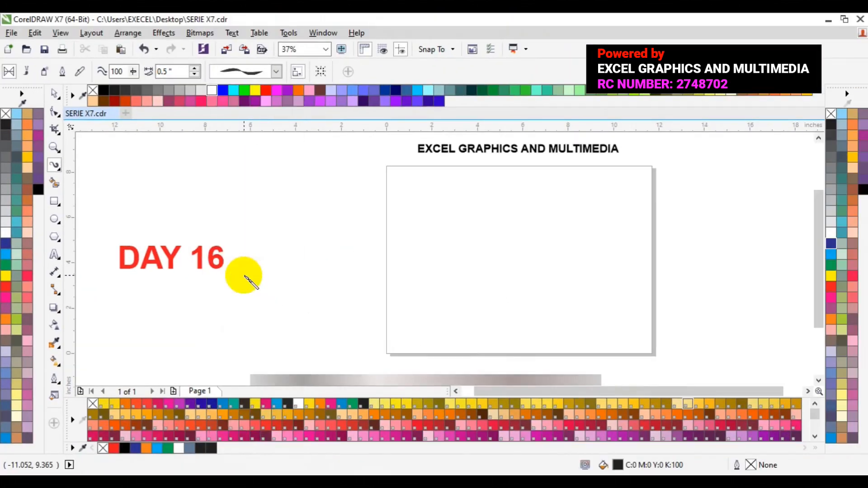
- Try out the tapered preset stroke with three freehand strokes across the page, deleting each one, and leave the Artistic Media tool
{"action": "mouse_move", "coordinate": [425, 257]}
{"action": "left_mouse_down"}
{"action": "mouse_move", "coordinate": [582, 217]}
{"action": "mouse_move", "coordinate": [558, 200]}
{"action": "mouse_move", "coordinate": [596, 236]}
{"action": "left_mouse_up"}
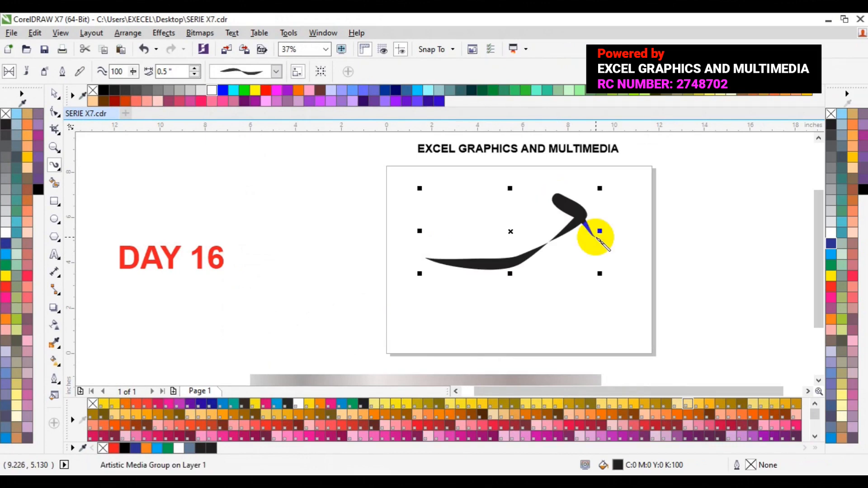
{"action": "key", "text": "Delete"}
{"action": "left_click_drag", "start_coordinate": [404, 262], "coordinate": [520, 282]}
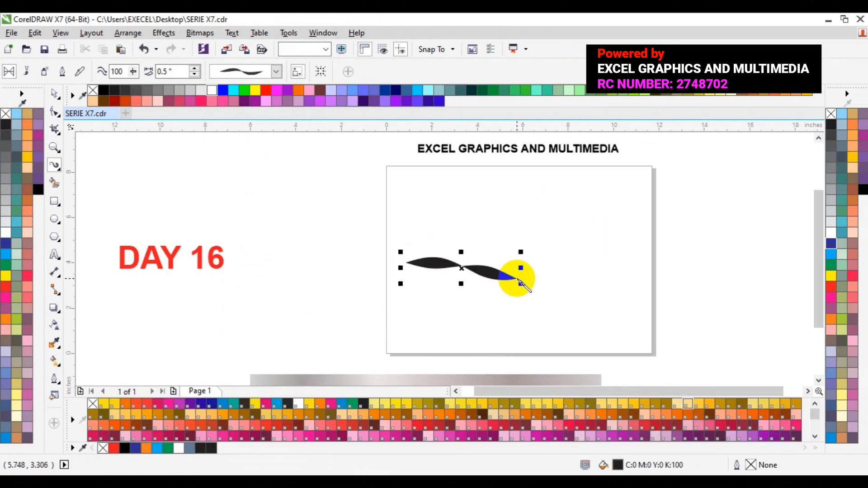
{"action": "key", "text": "Delete"}
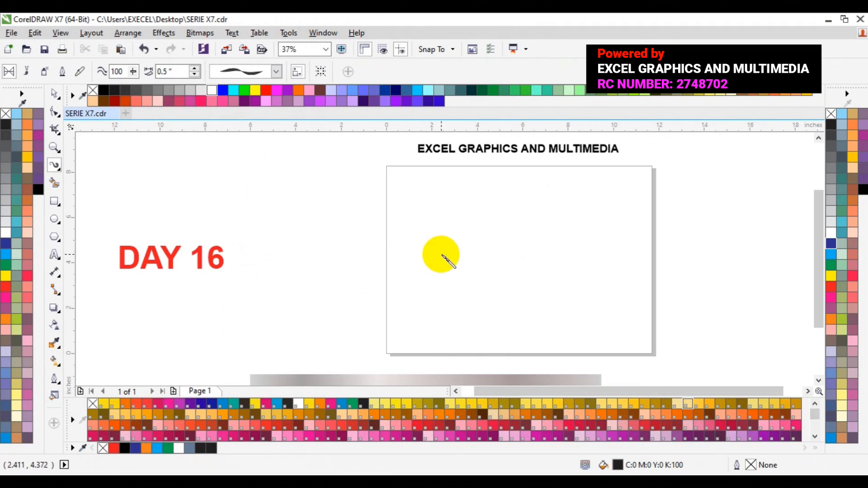
{"action": "mouse_move", "coordinate": [442, 255]}
{"action": "left_mouse_down"}
{"action": "mouse_move", "coordinate": [492, 282]}
{"action": "mouse_move", "coordinate": [559, 265]}
{"action": "left_mouse_up"}
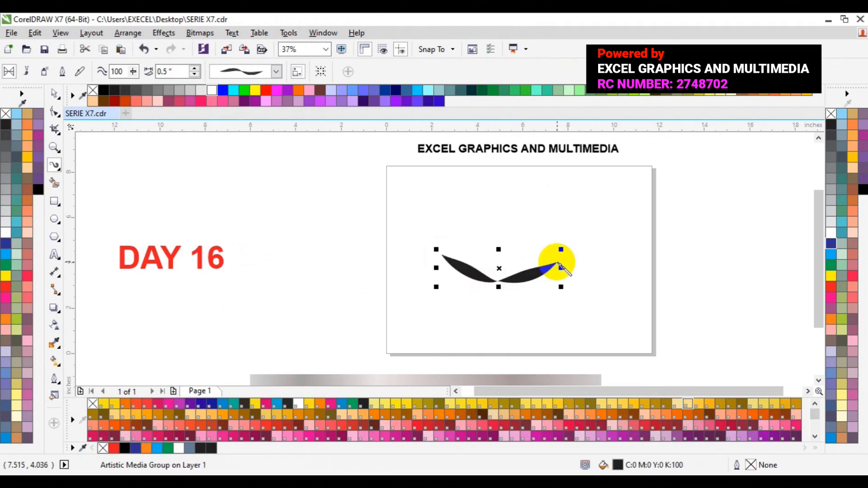
{"action": "key", "text": "Delete"}
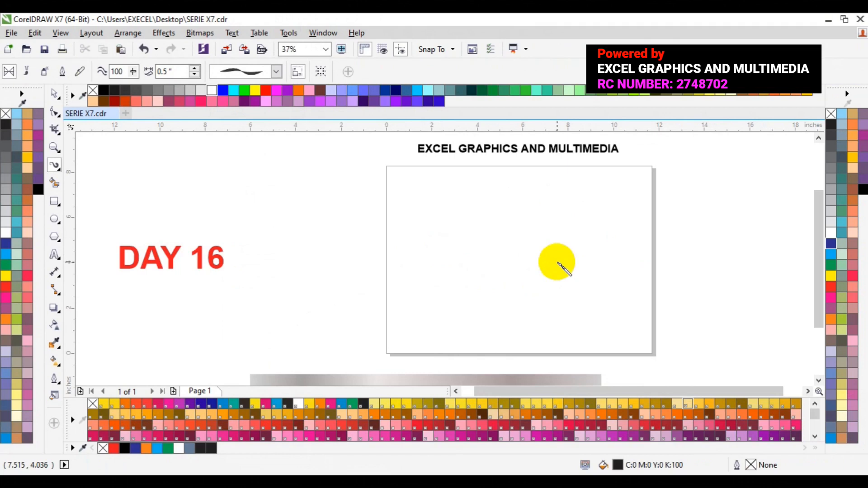
{"action": "key", "text": "space"}
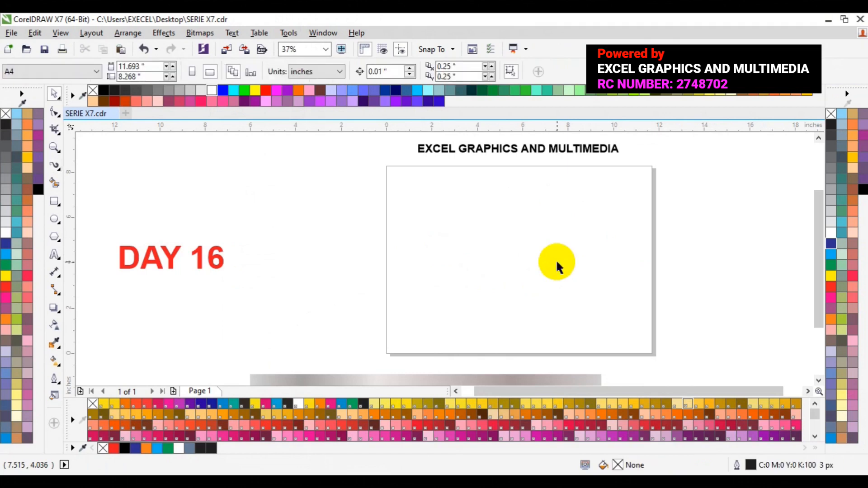
- Draw a straight horizontal line about 5.5 inches long with the Pen tool, just below the middle of the page
{"action": "left_click", "coordinate": [54, 166]}
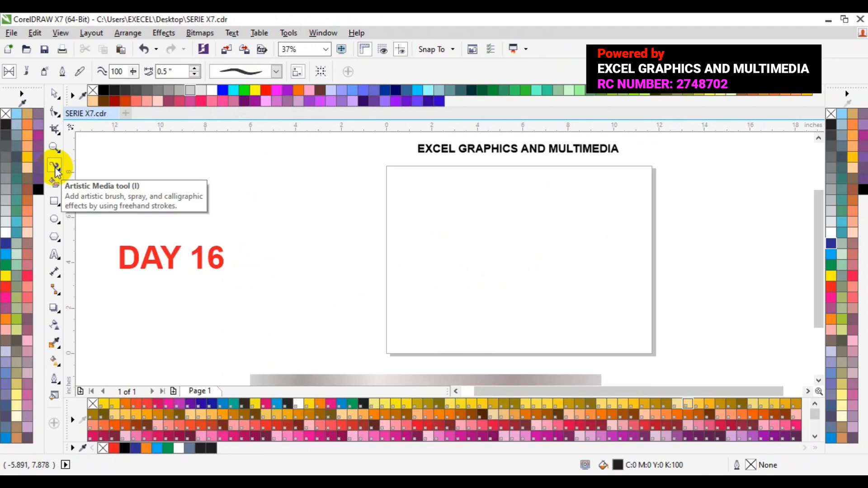
{"action": "left_click", "coordinate": [58, 173]}
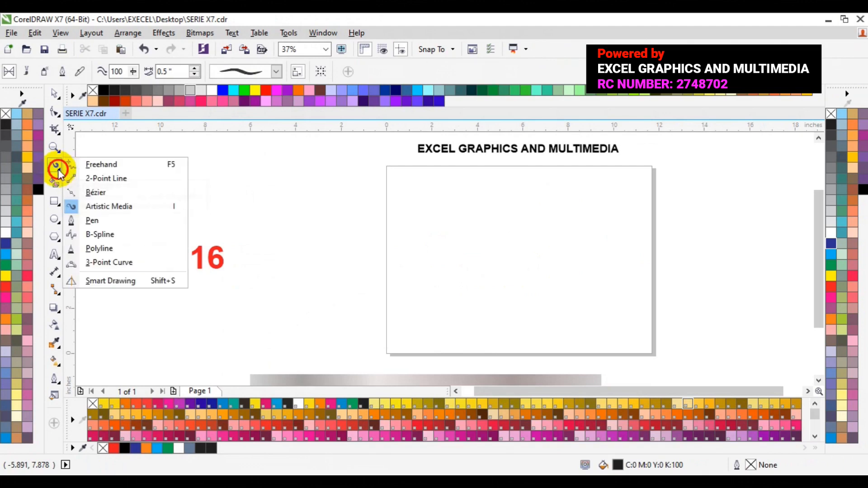
{"action": "left_click", "coordinate": [93, 209]}
{"action": "left_click", "coordinate": [57, 165]}
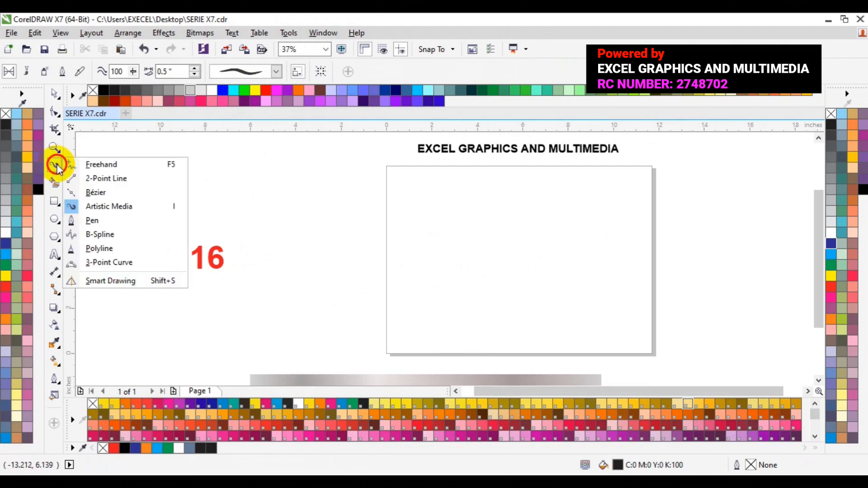
{"action": "left_click", "coordinate": [91, 221]}
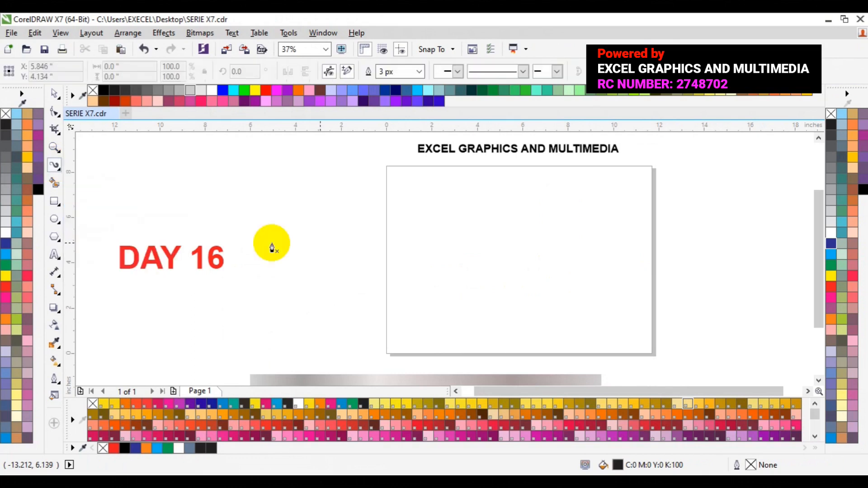
{"action": "left_click", "coordinate": [413, 274]}
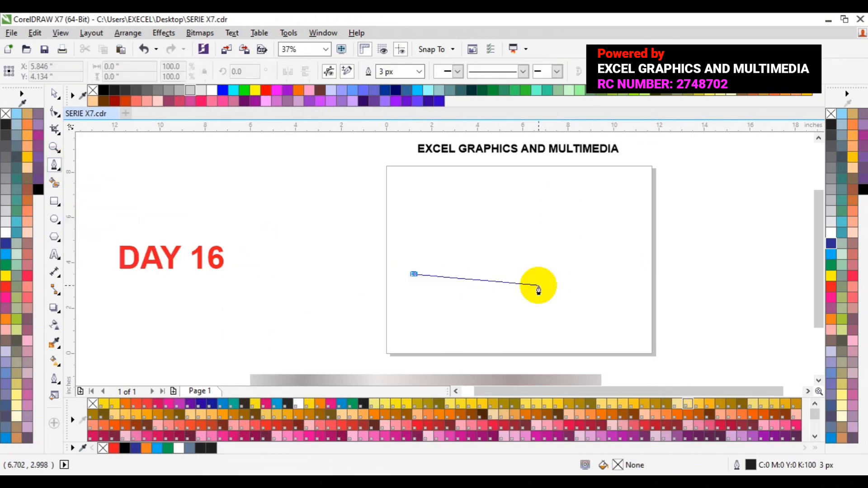
{"action": "double_click", "coordinate": [538, 274]}
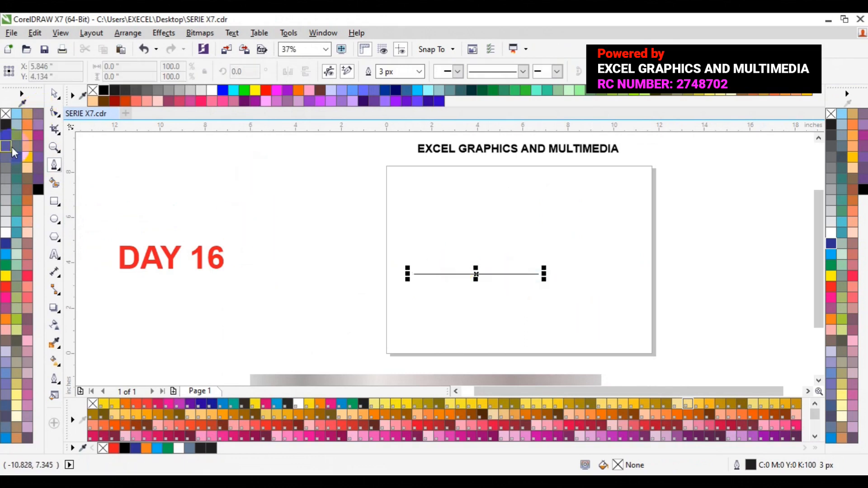
- Return to the Artistic Media tool and choose the thick preset stroke with rounded ends
{"action": "left_click", "coordinate": [60, 170]}
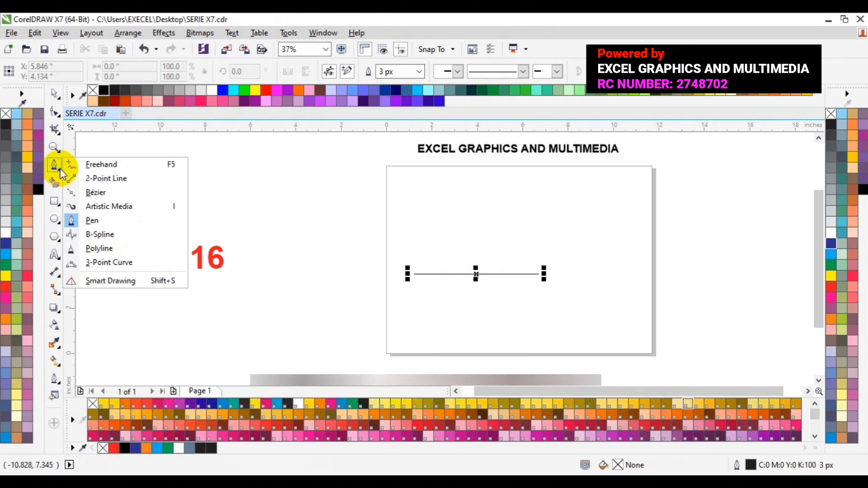
{"action": "left_click", "coordinate": [60, 170]}
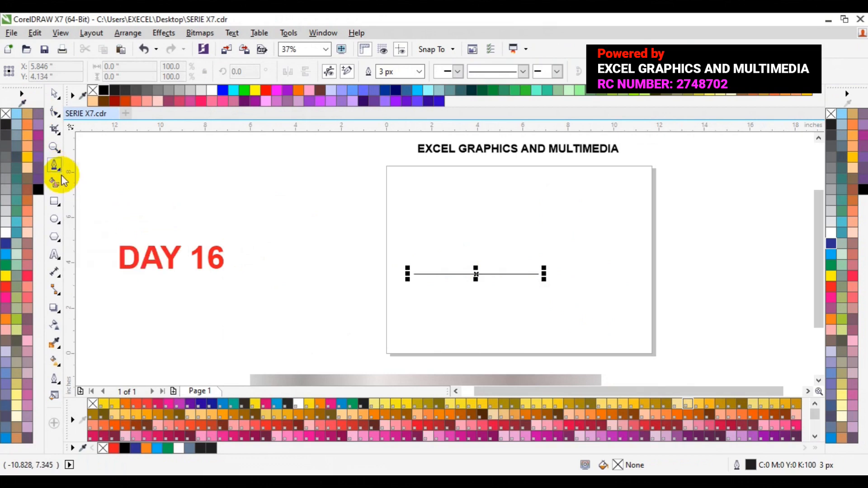
{"action": "left_click", "coordinate": [56, 171]}
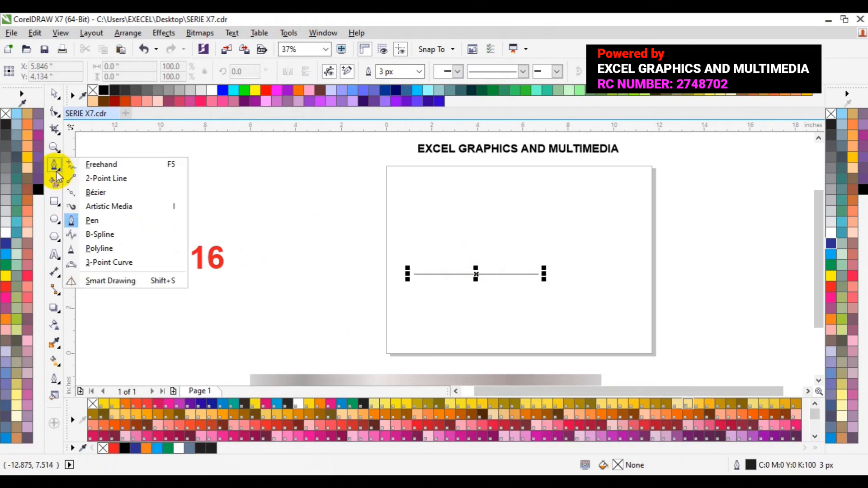
{"action": "left_click", "coordinate": [109, 208]}
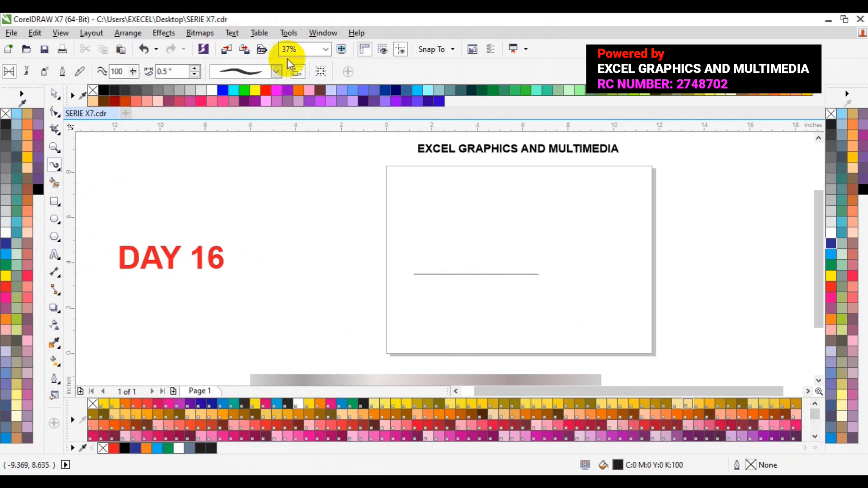
{"action": "left_click", "coordinate": [277, 71]}
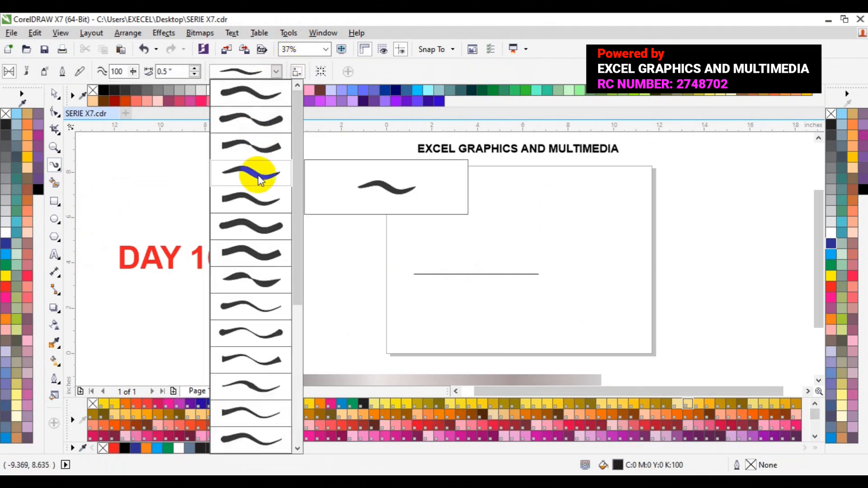
{"action": "left_click", "coordinate": [250, 226]}
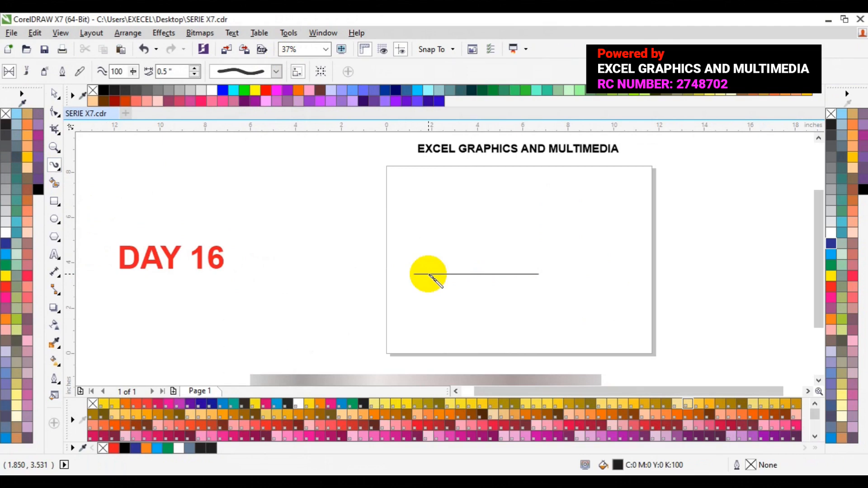
- Select the horizontal line and apply the preset stroke that is thick in the middle and tapers to both ends
{"action": "left_click_drag", "start_coordinate": [429, 275], "coordinate": [423, 274]}
{"action": "left_click", "coordinate": [277, 71]}
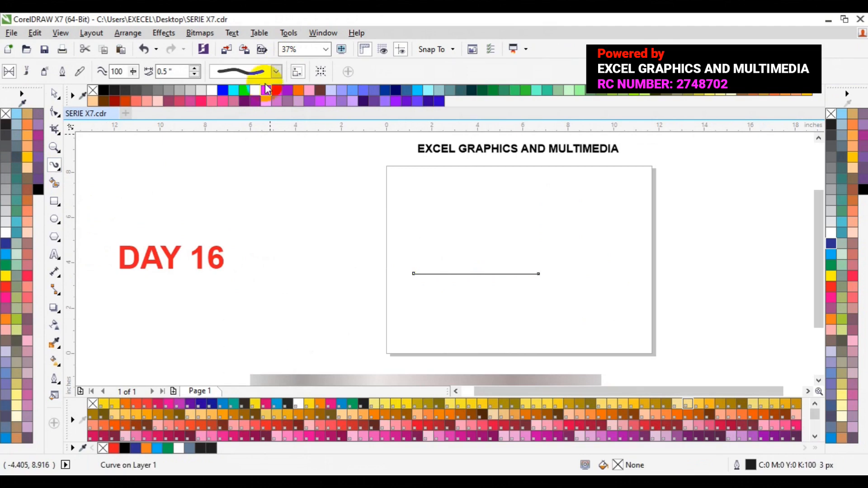
{"action": "left_click", "coordinate": [277, 72]}
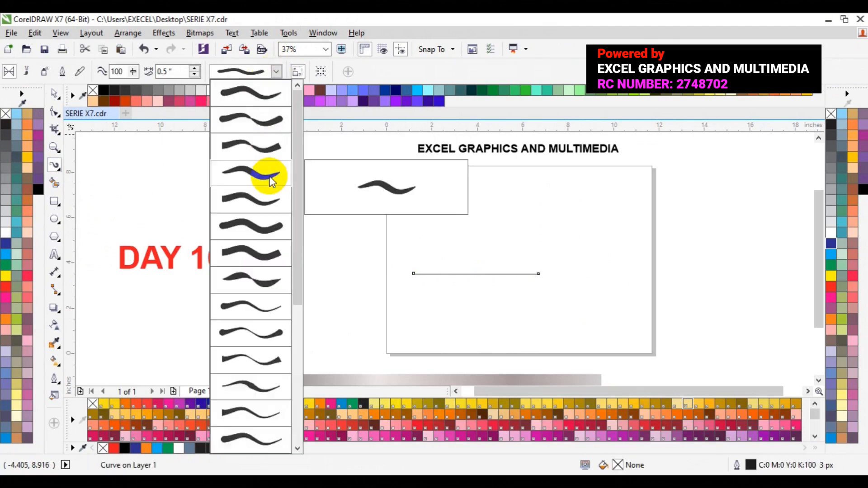
{"action": "left_click", "coordinate": [264, 225]}
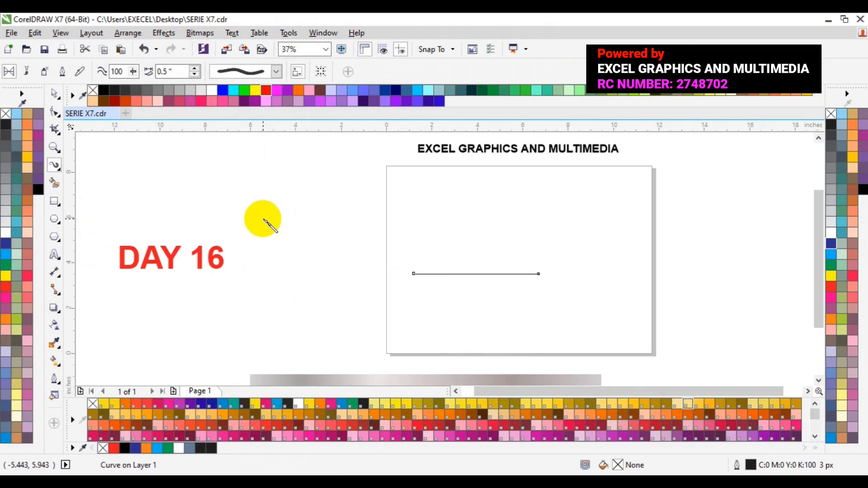
{"action": "left_click", "coordinate": [277, 71]}
{"action": "left_click", "coordinate": [267, 168]}
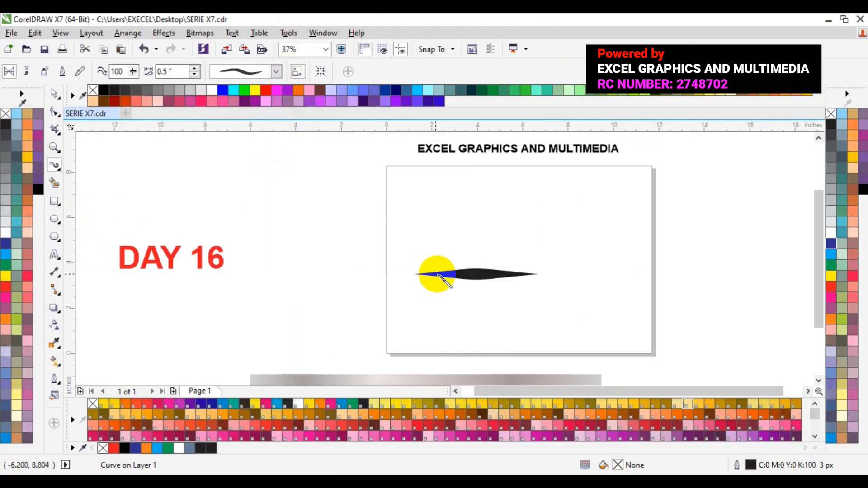
- Change the line's preset stroke to the flat-ended one pinched in the middle, then to the pinched one with rounded ends
{"action": "left_click", "coordinate": [275, 71]}
{"action": "left_click", "coordinate": [273, 145]}
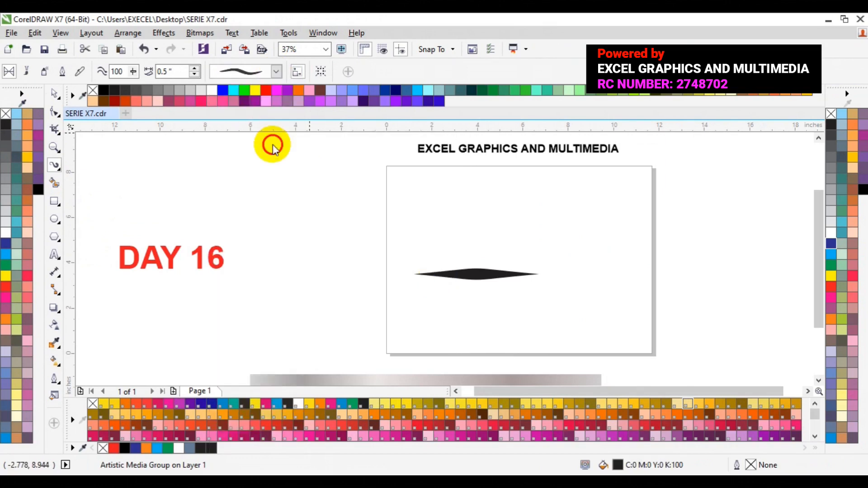
{"action": "left_click", "coordinate": [276, 70]}
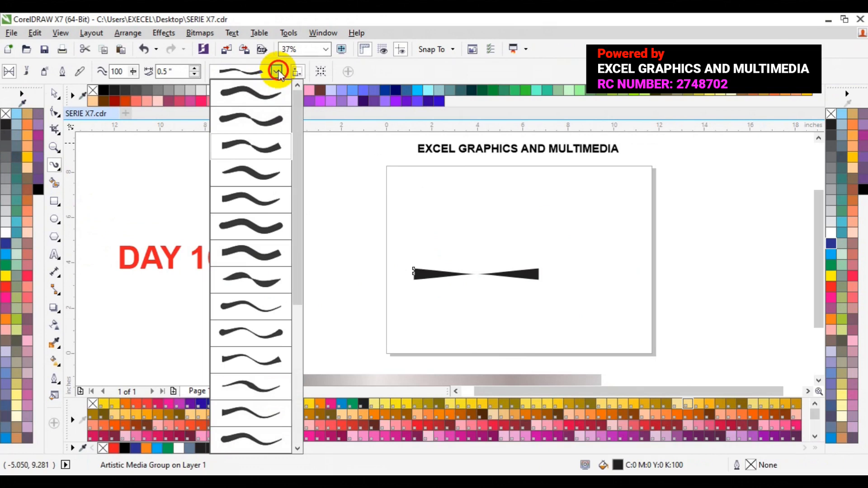
{"action": "left_click", "coordinate": [281, 333]}
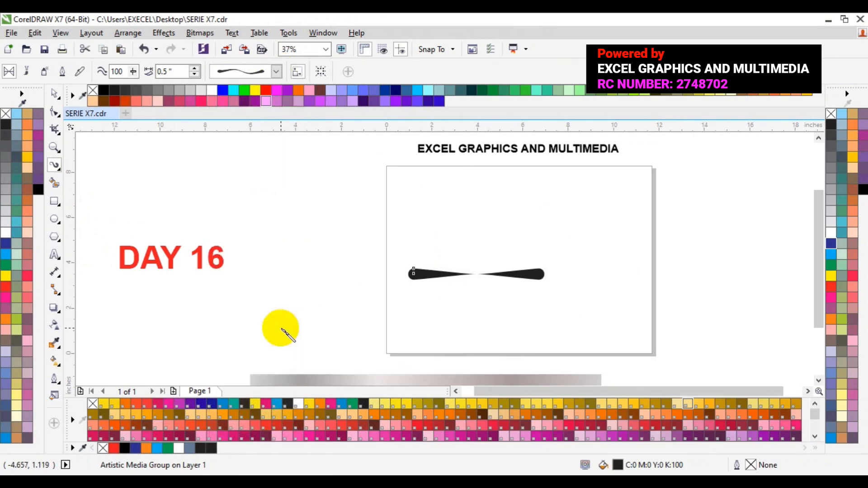
- Increase the stroke width of the pinched stroke to 0.57 inches
{"action": "left_click", "coordinate": [193, 68]}
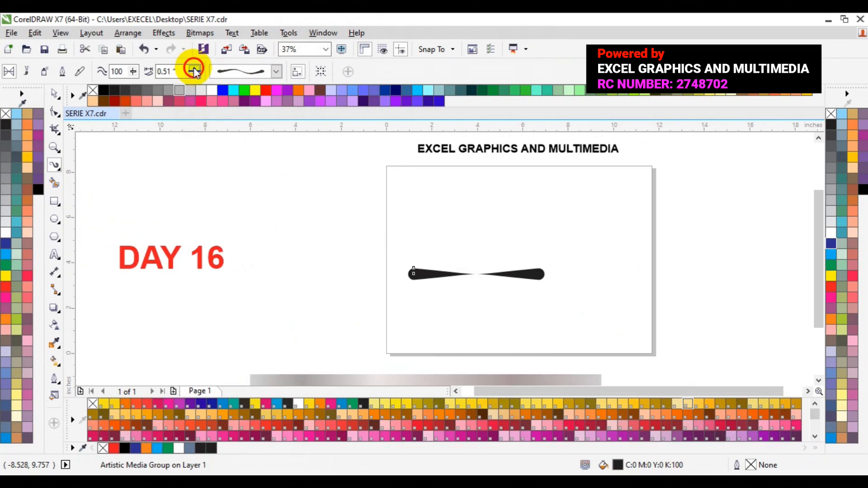
{"action": "left_click", "coordinate": [194, 69]}
{"action": "left_click", "coordinate": [194, 68]}
{"action": "left_click", "coordinate": [193, 68]}
{"action": "left_click", "coordinate": [194, 68]}
{"action": "left_click", "coordinate": [193, 69]}
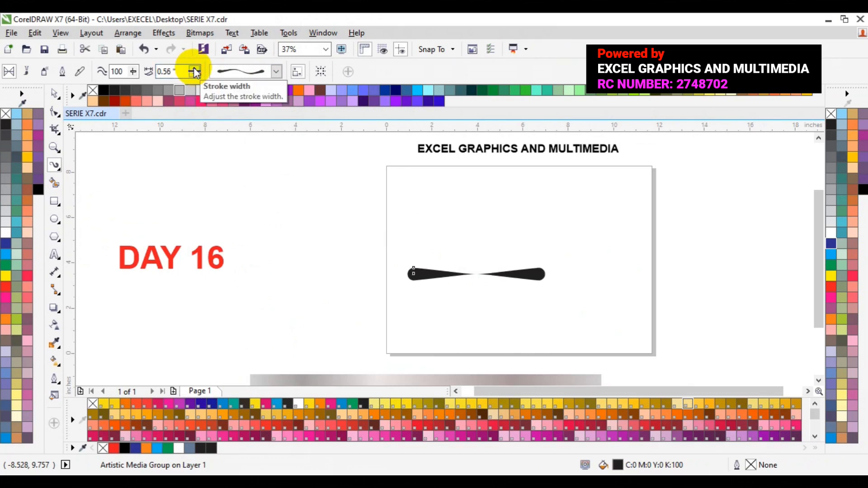
{"action": "left_click", "coordinate": [193, 69]}
- Fill the pinched stroke with cyan, center it on the page and deselect it
{"action": "left_click", "coordinate": [54, 94]}
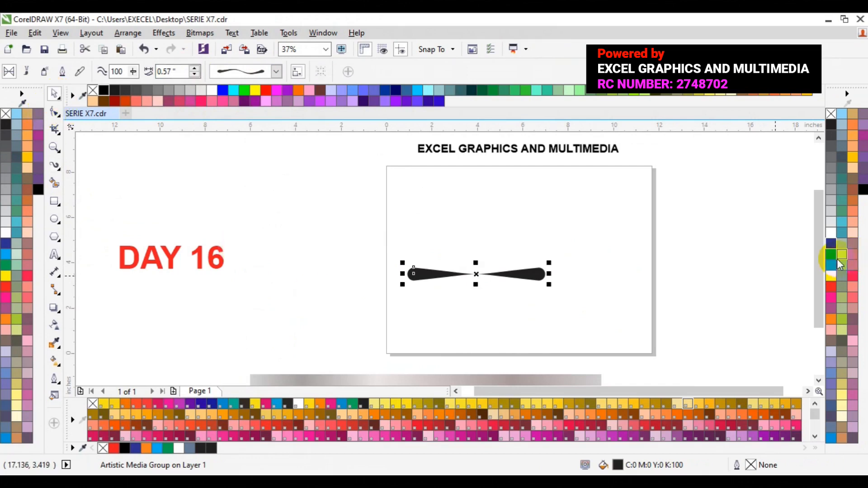
{"action": "left_click", "coordinate": [833, 254]}
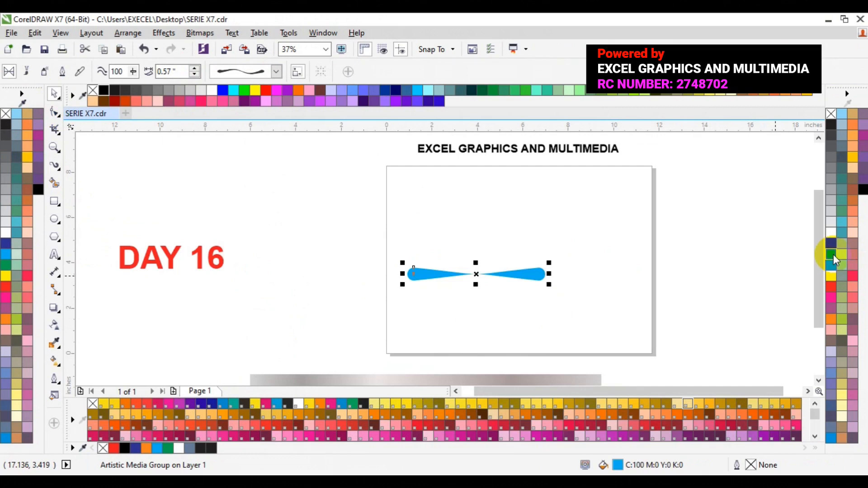
{"action": "key", "text": "p"}
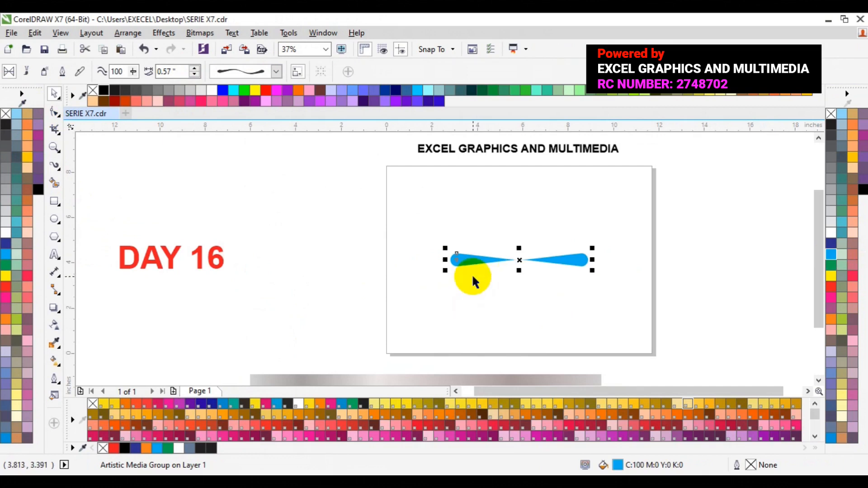
{"action": "left_click", "coordinate": [635, 301]}
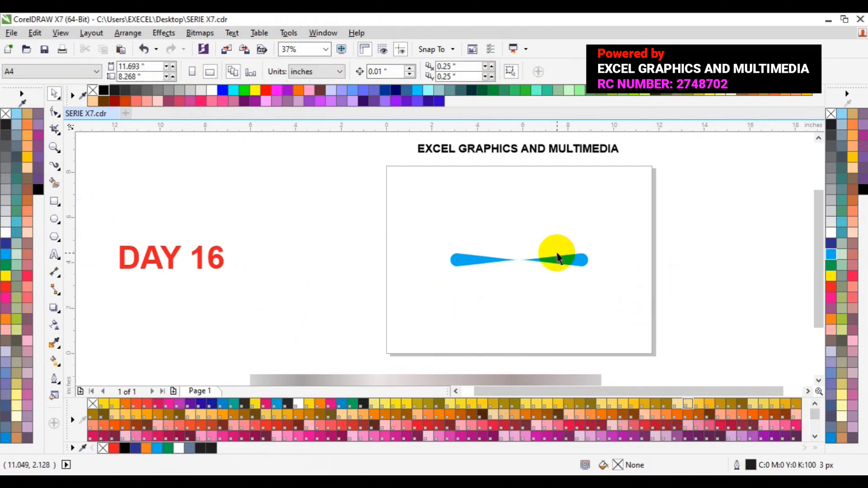
- Spray two Artistic Media strokes above and below the cyan shape, using the Sprayer's multicoloured swirl pattern from Brush Strokes
{"action": "key", "text": "i"}
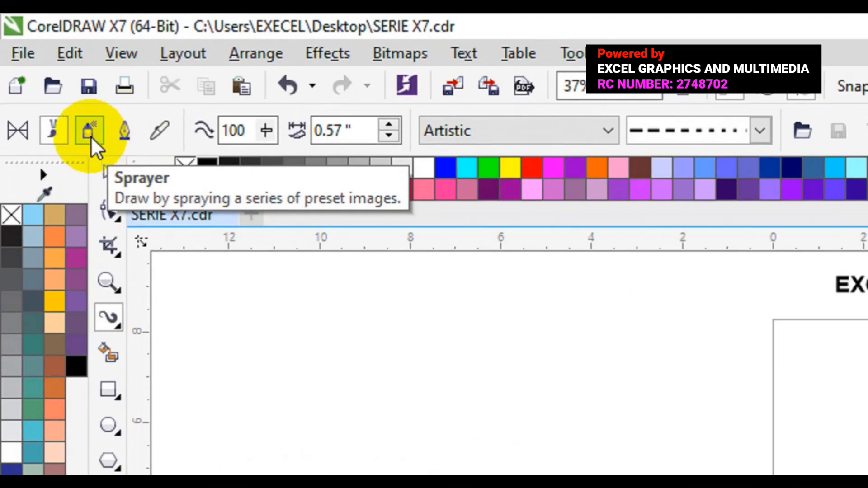
{"action": "left_click", "coordinate": [91, 135]}
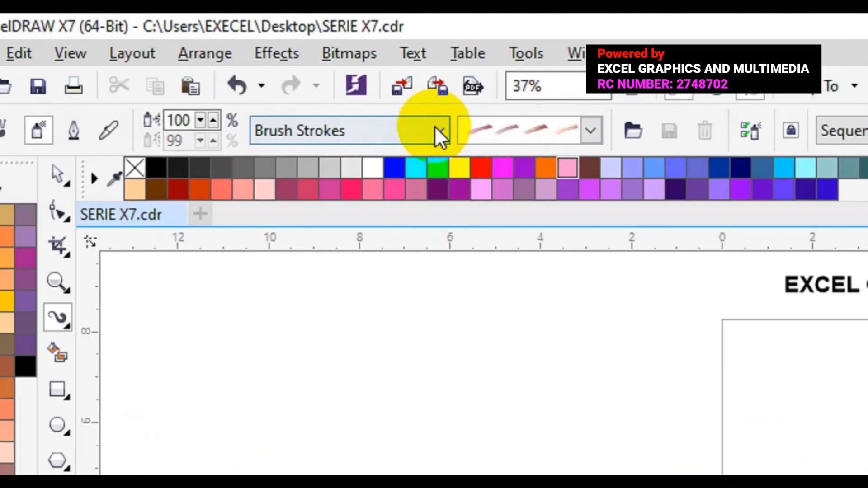
{"action": "left_click", "coordinate": [437, 129]}
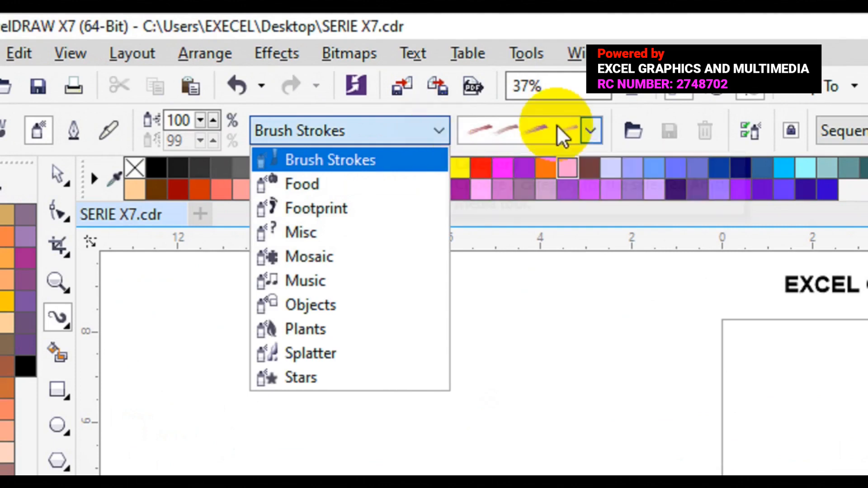
{"action": "left_click", "coordinate": [590, 131]}
{"action": "left_click", "coordinate": [590, 130]}
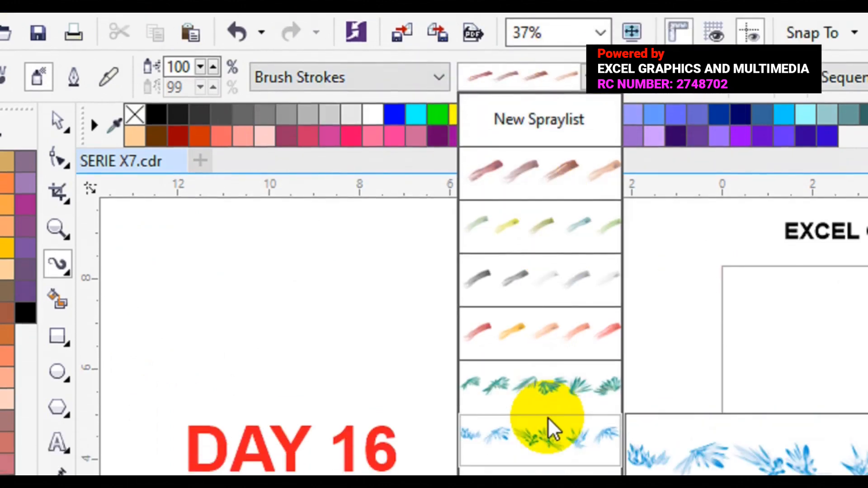
{"action": "left_click", "coordinate": [544, 399]}
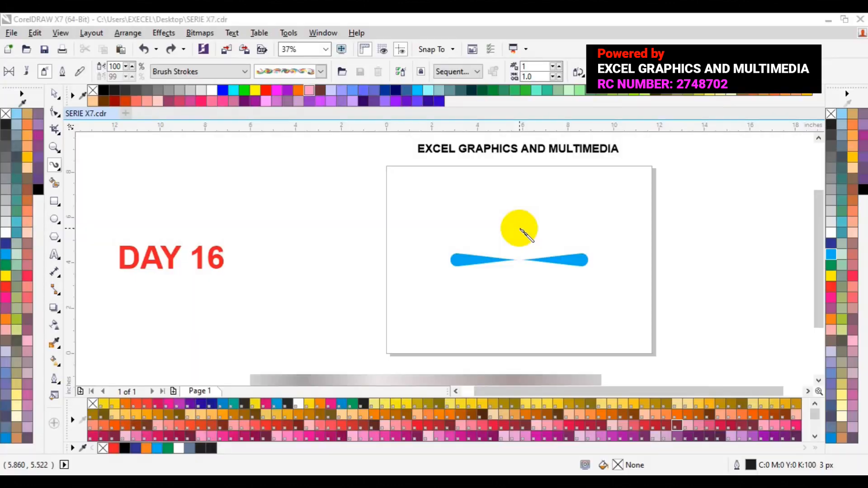
{"action": "left_click_drag", "start_coordinate": [443, 222], "coordinate": [515, 232]}
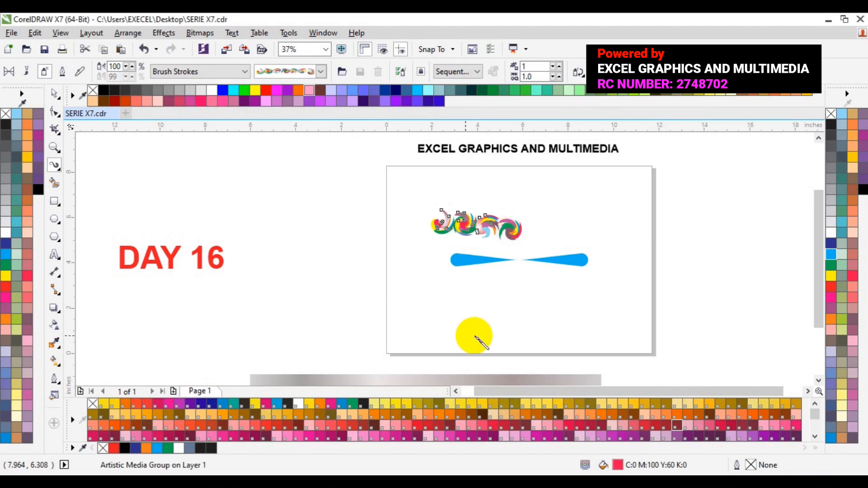
{"action": "left_click_drag", "start_coordinate": [422, 306], "coordinate": [547, 297]}
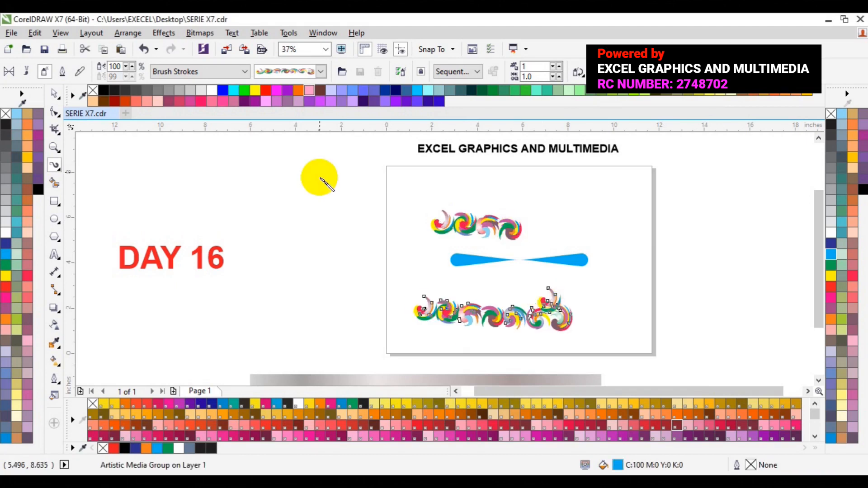
- Change the lower swirl stroke to the blue feathery pattern and spray two more, just beneath the cyan shape and at the page's upper-right corner
{"action": "left_click", "coordinate": [318, 75]}
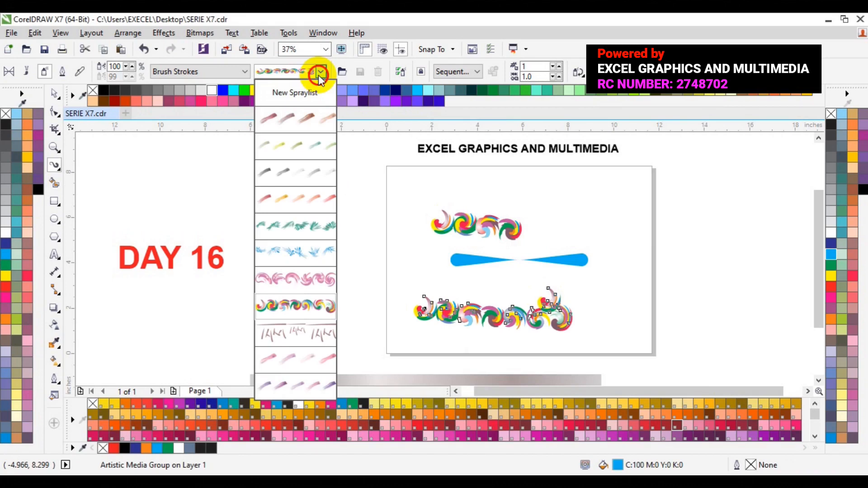
{"action": "left_click", "coordinate": [301, 260]}
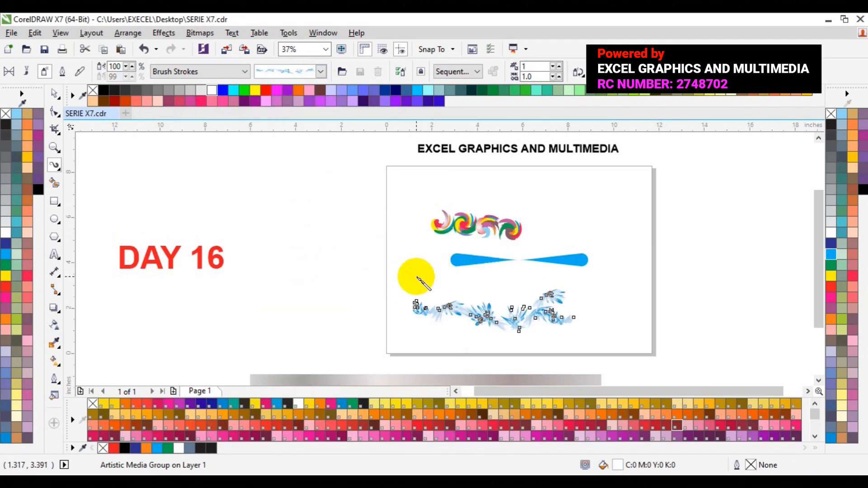
{"action": "left_click_drag", "start_coordinate": [407, 273], "coordinate": [509, 266]}
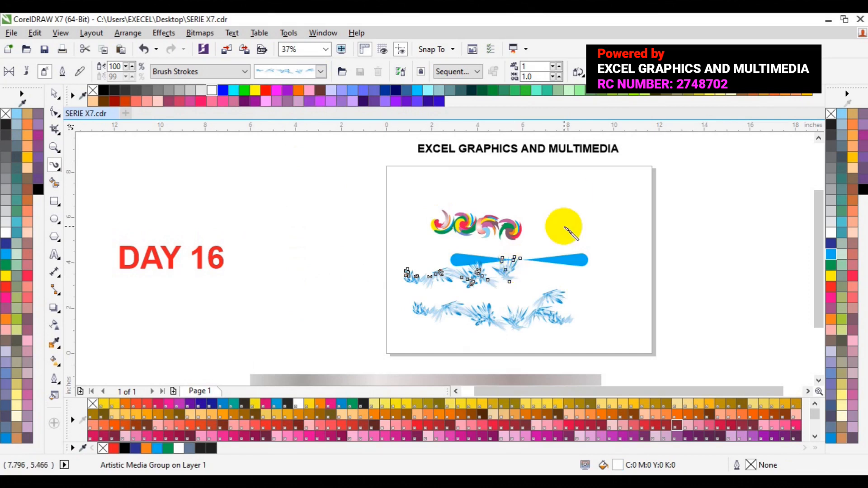
{"action": "mouse_move", "coordinate": [571, 181]}
{"action": "left_mouse_down"}
{"action": "mouse_move", "coordinate": [623, 209]}
{"action": "mouse_move", "coordinate": [645, 209]}
{"action": "left_mouse_up"}
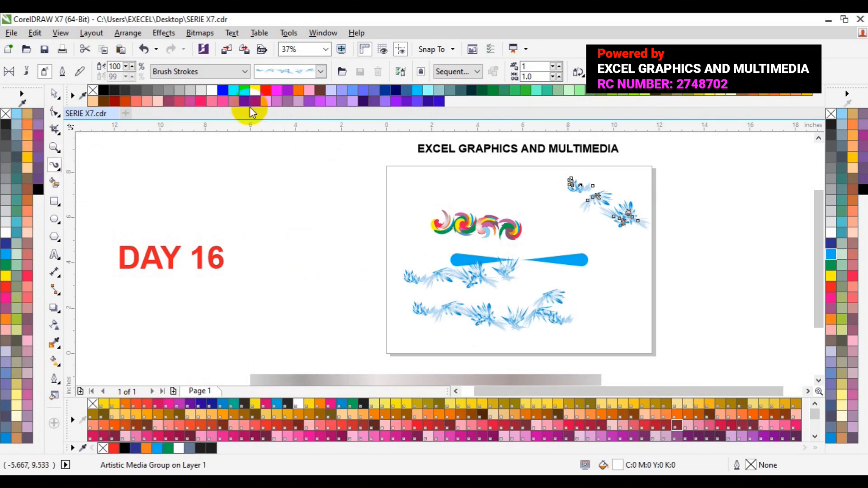
- Change the upper-right spray to the Food category's drinking glasses and spray another row of them across the page's upper-left edge
{"action": "left_click", "coordinate": [245, 71]}
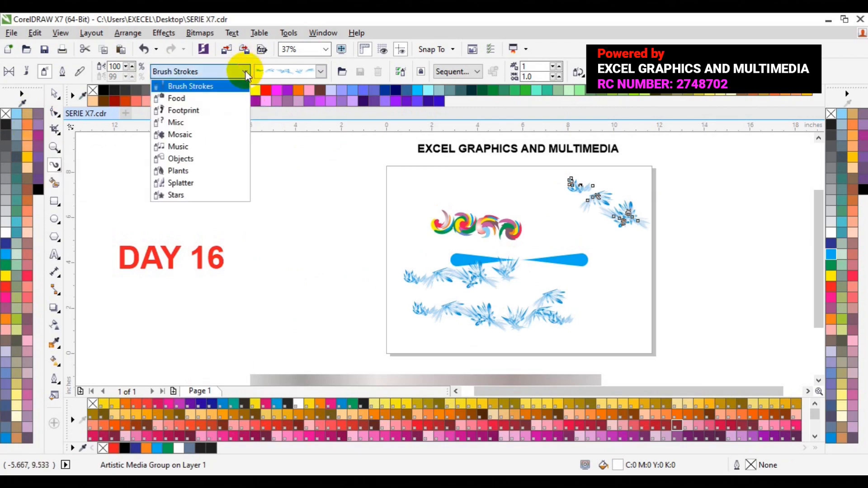
{"action": "left_click", "coordinate": [215, 100]}
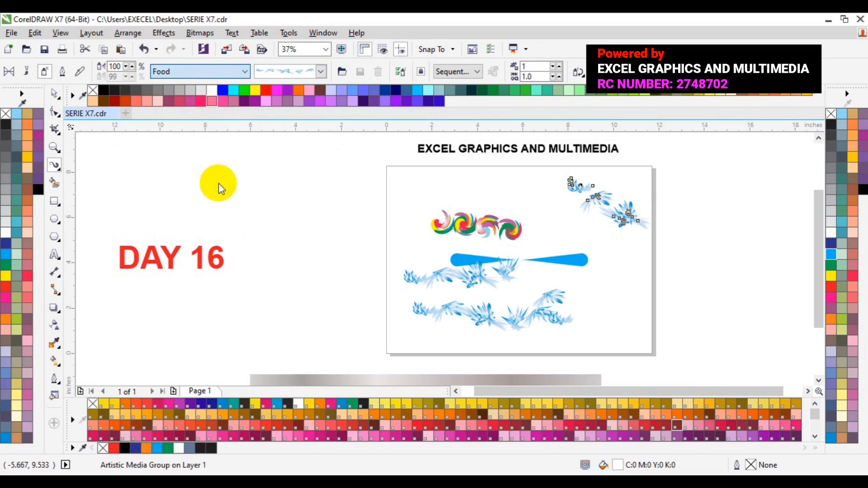
{"action": "left_click", "coordinate": [320, 71]}
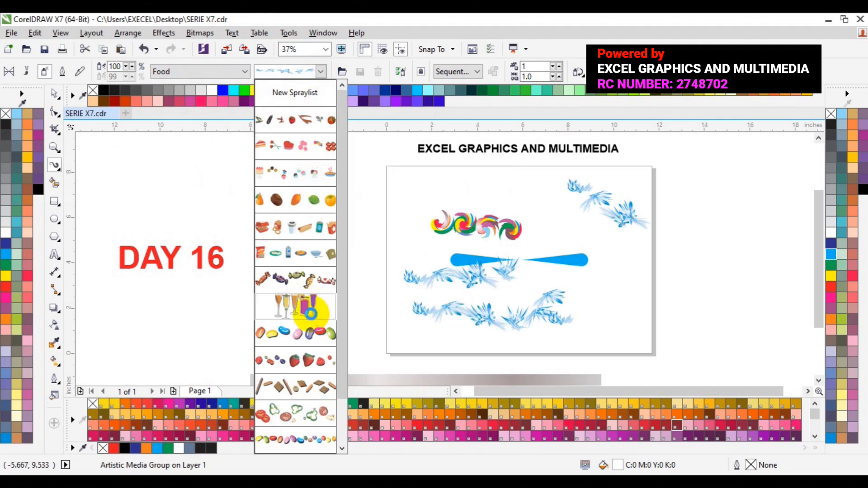
{"action": "left_click", "coordinate": [311, 313]}
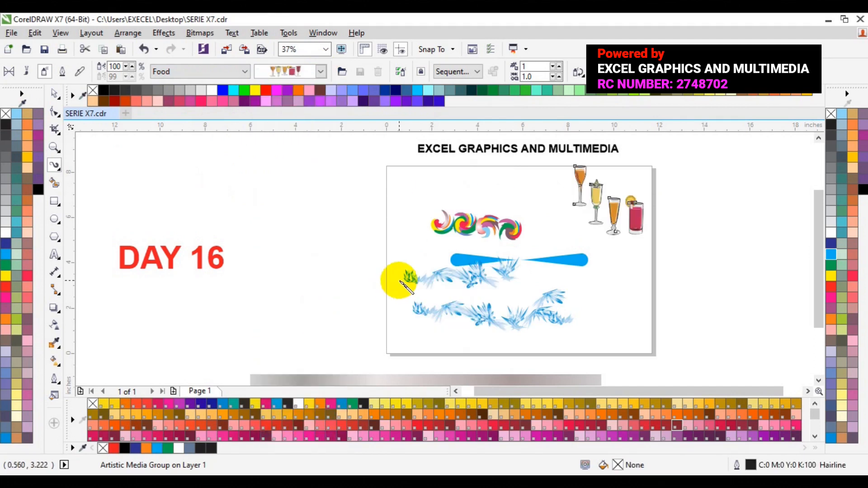
{"action": "mouse_move", "coordinate": [264, 189]}
{"action": "left_mouse_down"}
{"action": "mouse_move", "coordinate": [359, 206]}
{"action": "mouse_move", "coordinate": [427, 180]}
{"action": "left_mouse_up"}
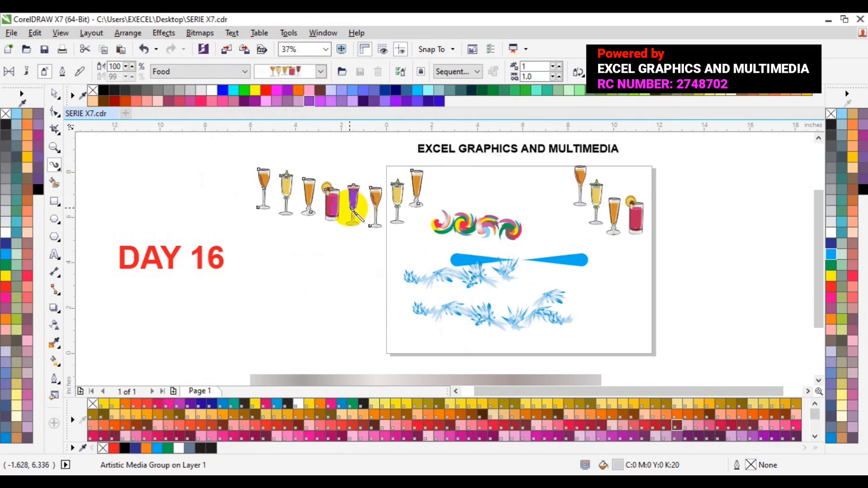
- Change the long row of glasses at the page's upper-left edge to the Objects category's clothing and accessories pattern, then deselect it
{"action": "left_click", "coordinate": [245, 71]}
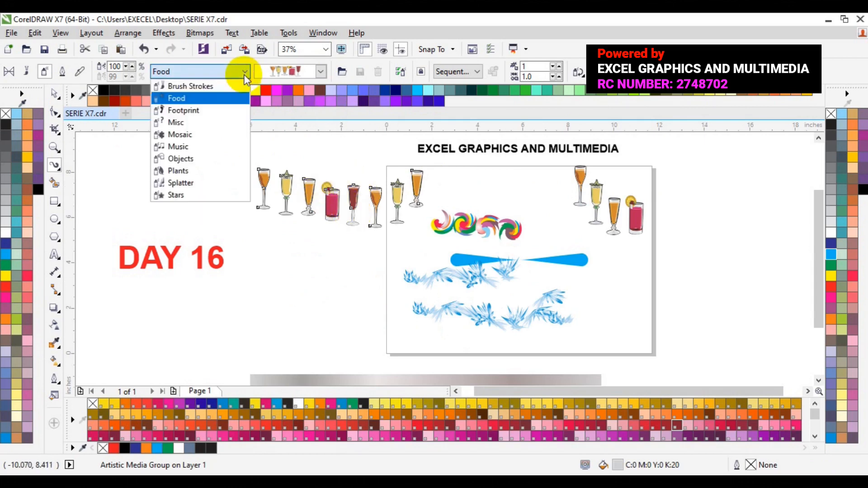
{"action": "left_click", "coordinate": [202, 159]}
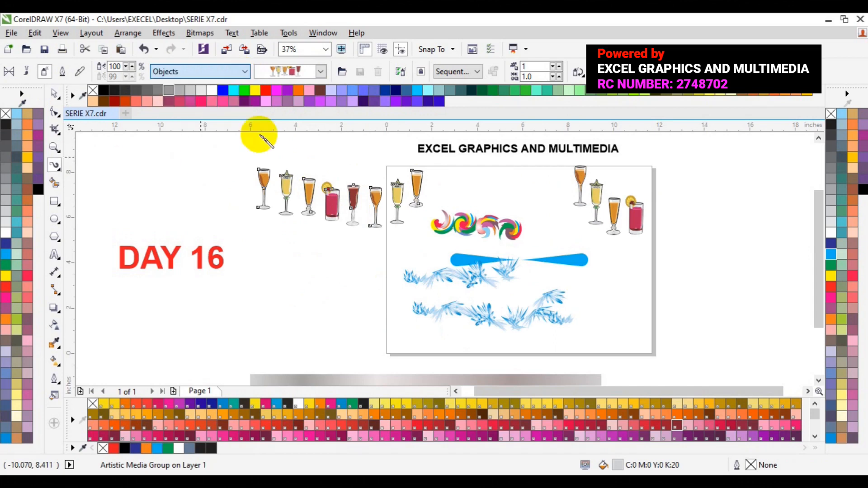
{"action": "left_click", "coordinate": [321, 71]}
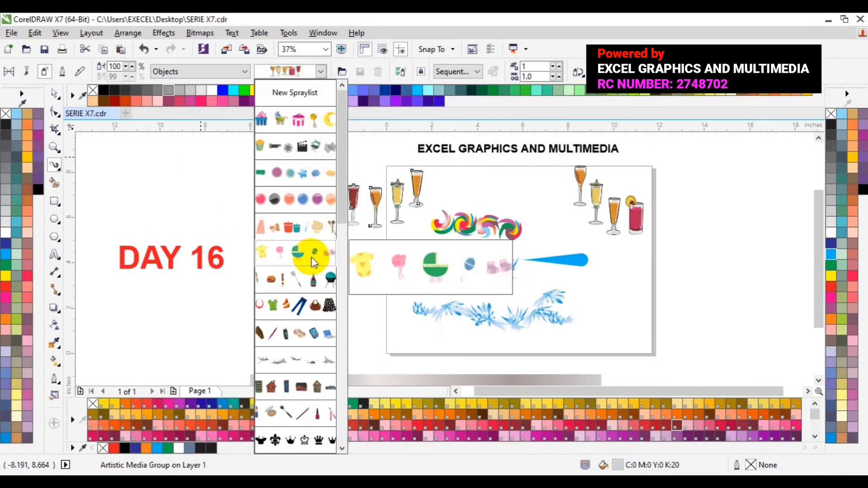
{"action": "left_click", "coordinate": [309, 310]}
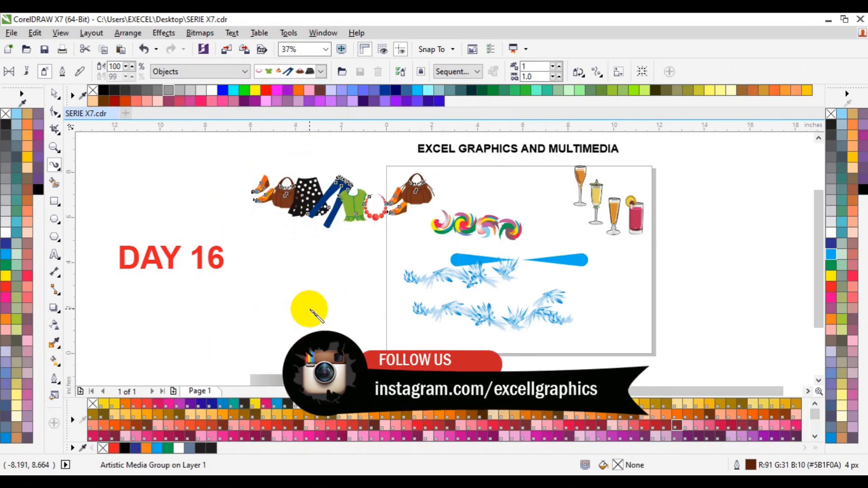
{"action": "left_click", "coordinate": [55, 94]}
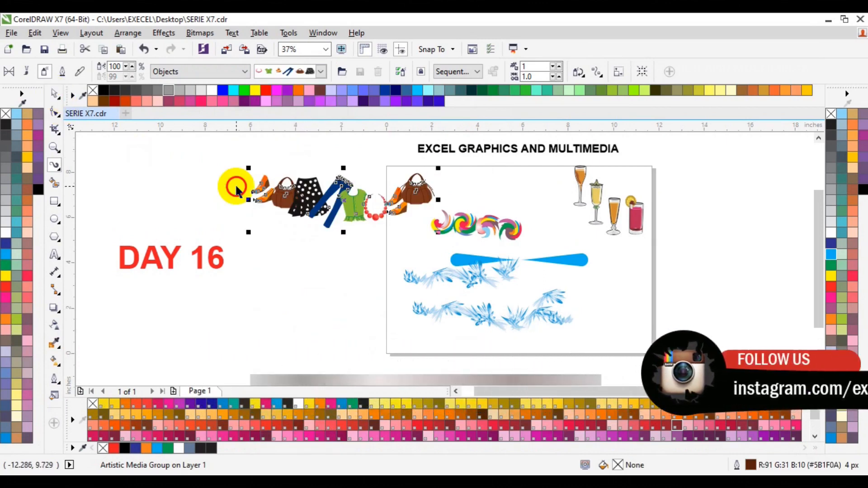
{"action": "left_click", "coordinate": [330, 279]}
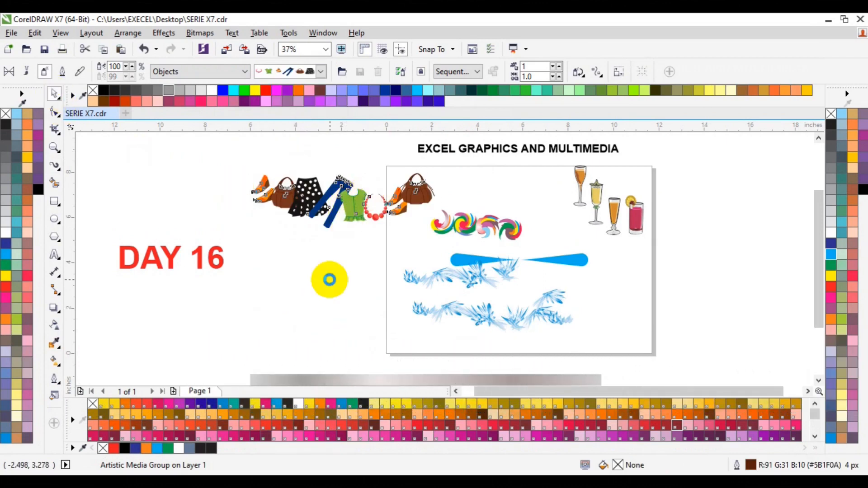
- Move the clothing and accessories row left until it clears the page, then break its artistic media group apart
{"action": "left_click", "coordinate": [324, 277]}
{"action": "left_click_drag", "start_coordinate": [324, 277], "coordinate": [286, 202]}
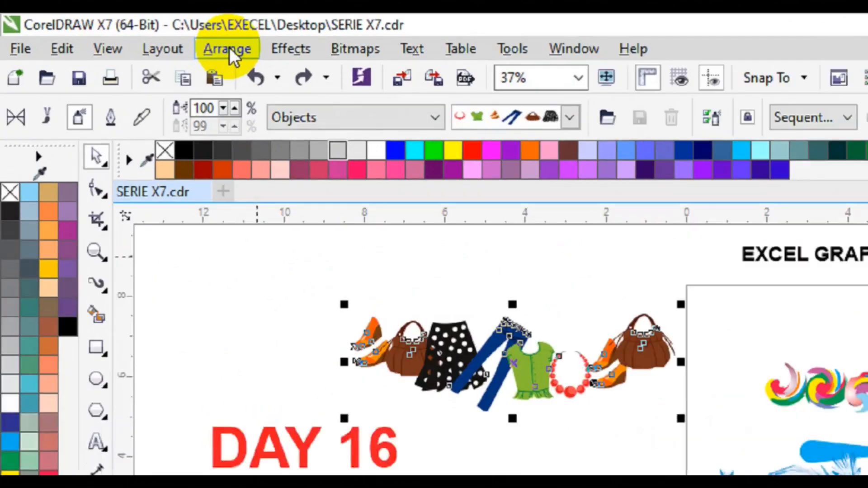
{"action": "left_click", "coordinate": [128, 33]}
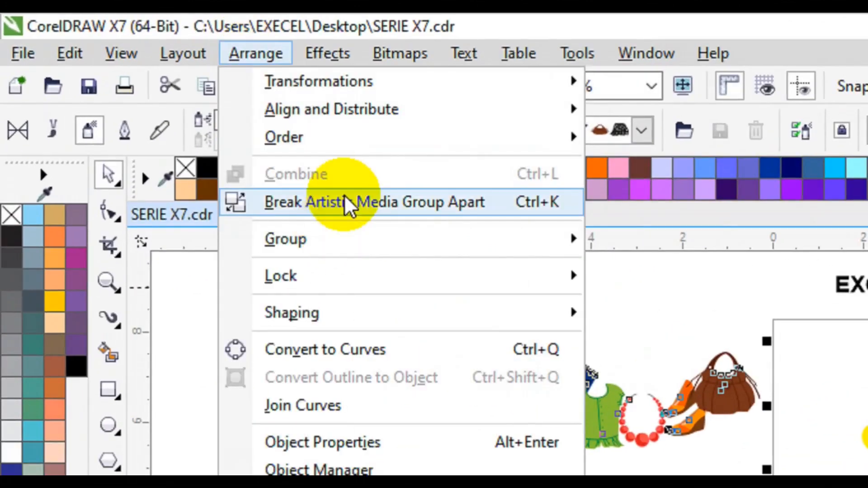
{"action": "left_click", "coordinate": [335, 199]}
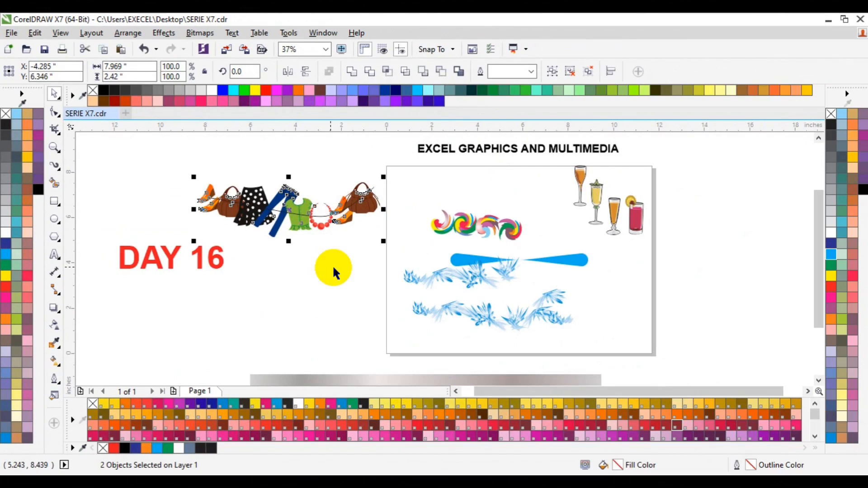
- Ungroup the clothing and accessories row into individual items and deselect them
{"action": "left_click", "coordinate": [364, 195]}
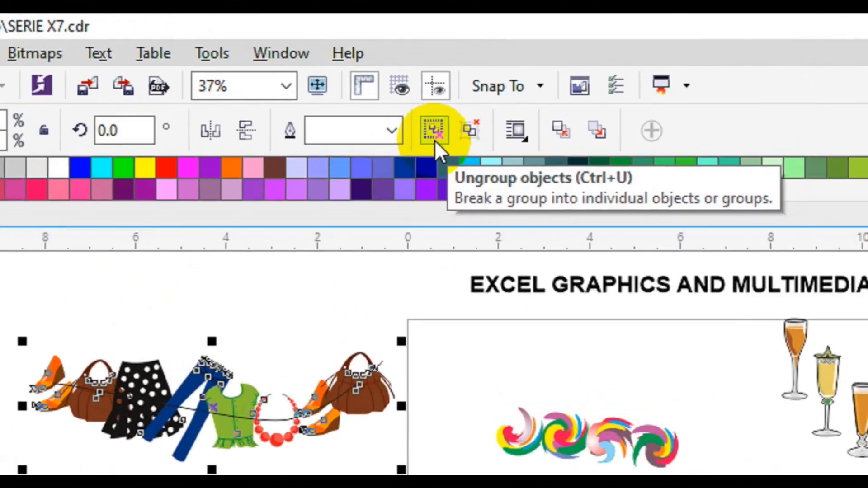
{"action": "left_click", "coordinate": [400, 76]}
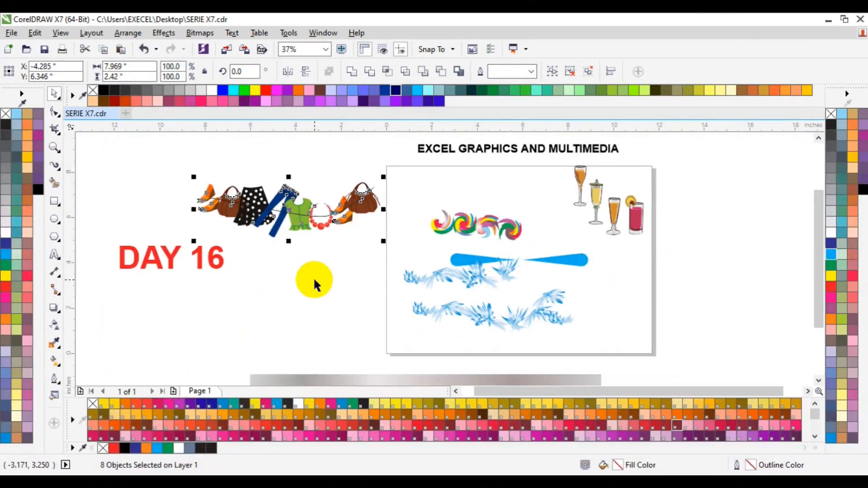
{"action": "left_click", "coordinate": [316, 273]}
- Move the handbag at the row's right end down below the row and fill it with green
{"action": "left_click", "coordinate": [357, 202]}
{"action": "left_click_drag", "start_coordinate": [368, 207], "coordinate": [333, 292]}
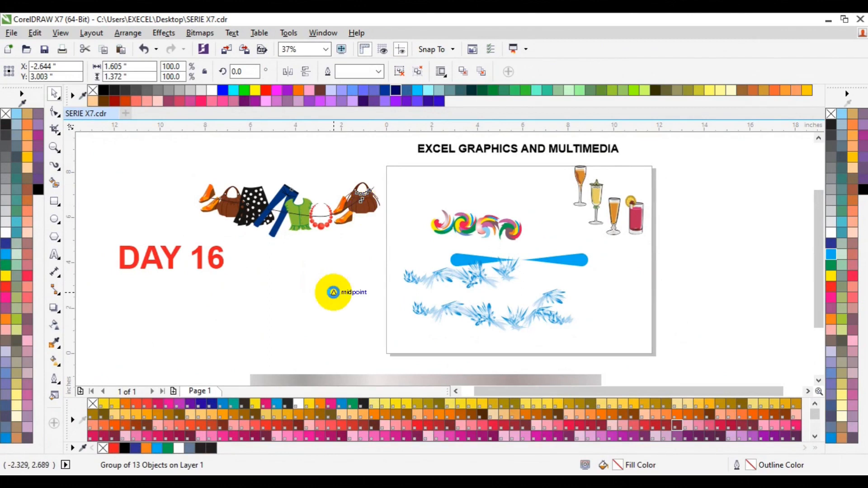
{"action": "left_click", "coordinate": [831, 265]}
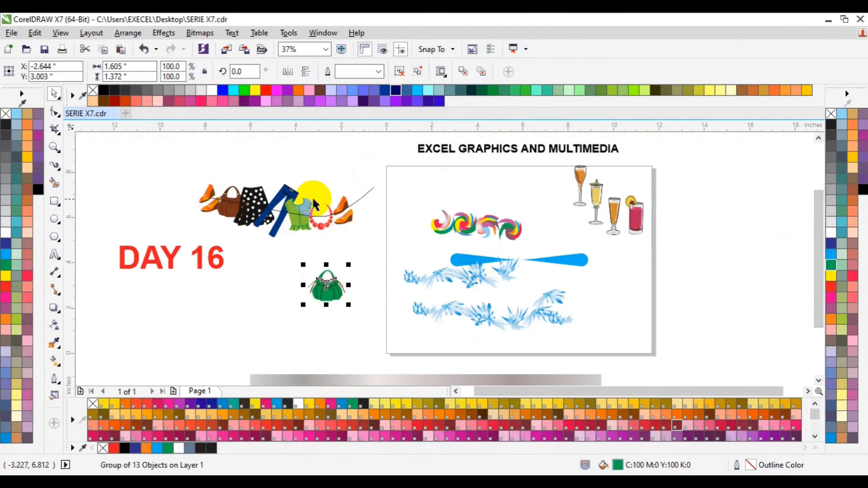
- Move the black polka-dot skirt out of the row to just below the DAY 16 text and fill it with light blue
{"action": "left_click", "coordinate": [254, 196]}
{"action": "left_click_drag", "start_coordinate": [255, 197], "coordinate": [256, 298]}
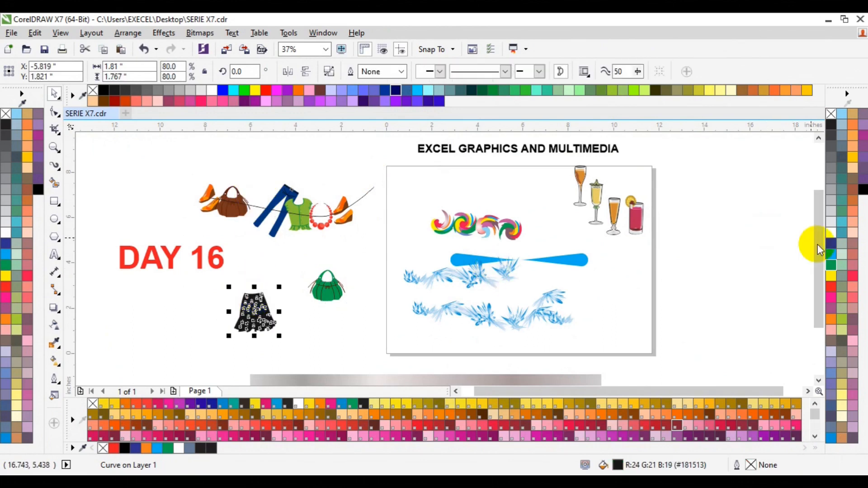
{"action": "left_click", "coordinate": [831, 253]}
- Move the remaining brown handbag from the row to below the green one, fill it with dark blue and deselect it
{"action": "left_click", "coordinate": [242, 210]}
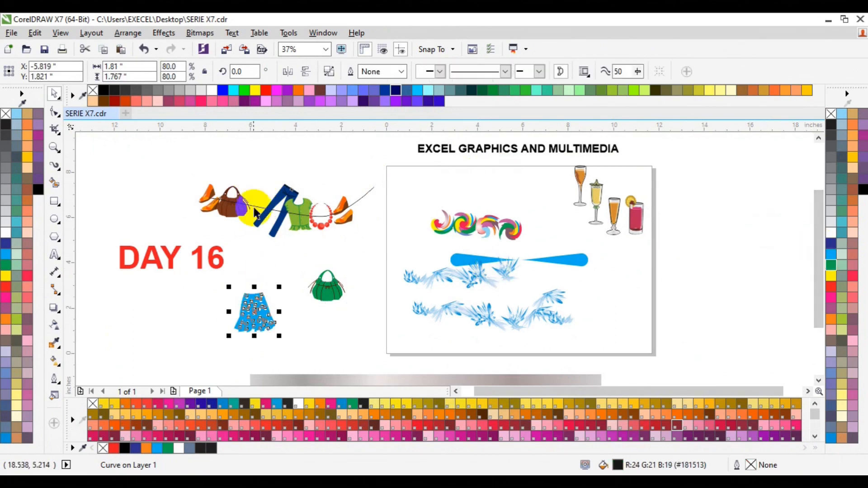
{"action": "left_click_drag", "start_coordinate": [243, 213], "coordinate": [355, 345]}
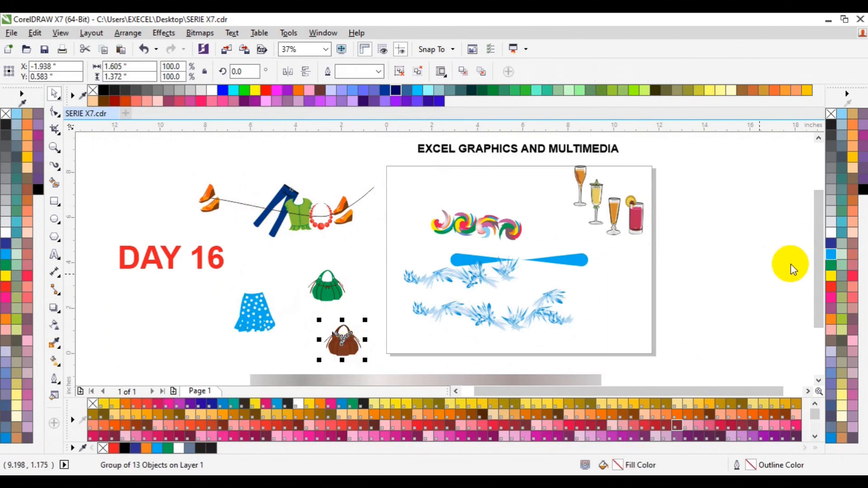
{"action": "left_click", "coordinate": [832, 246]}
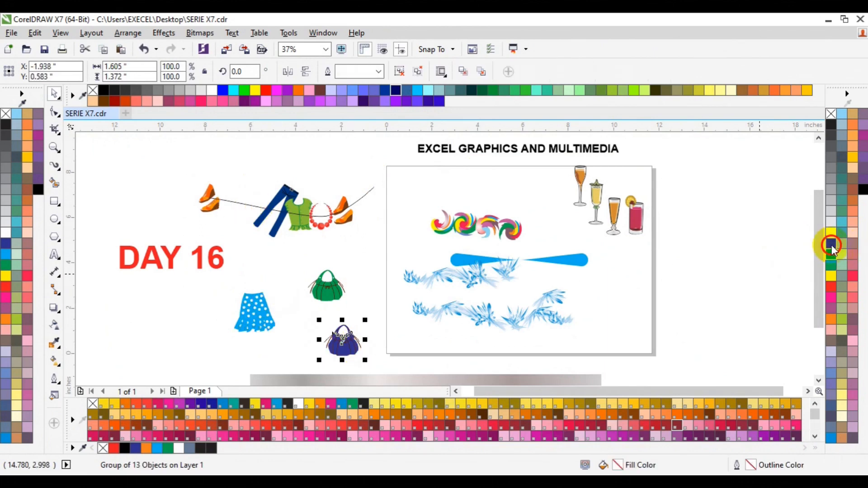
{"action": "left_click", "coordinate": [716, 292]}
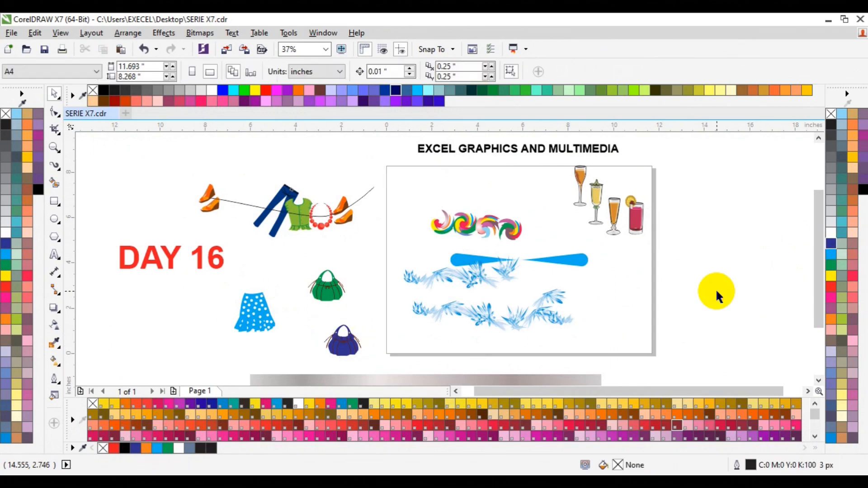